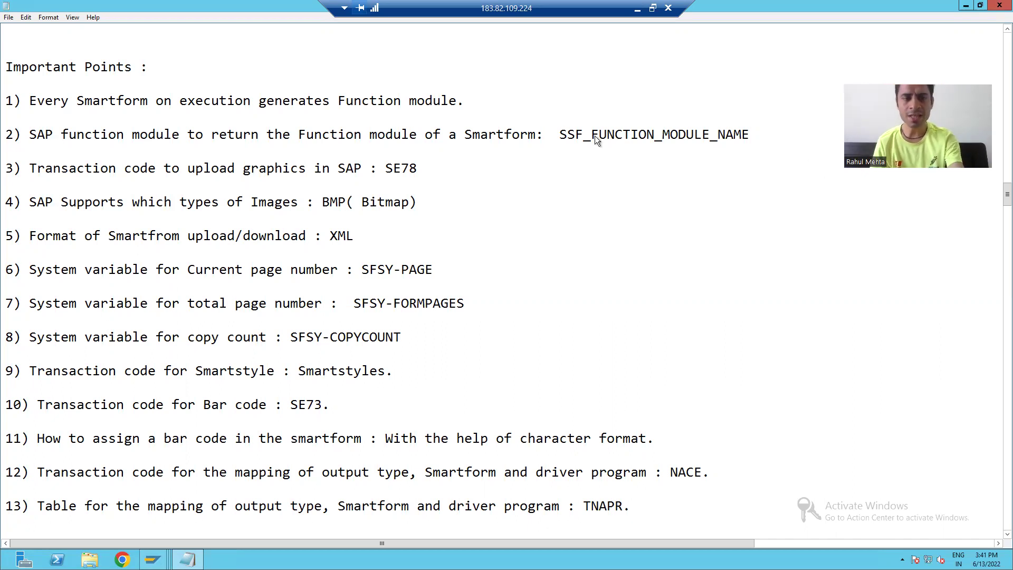
Step: Highlight the graphics upload transaction code SE78 and the supported image type BMP in the notes
drag(385, 169, 424, 169)
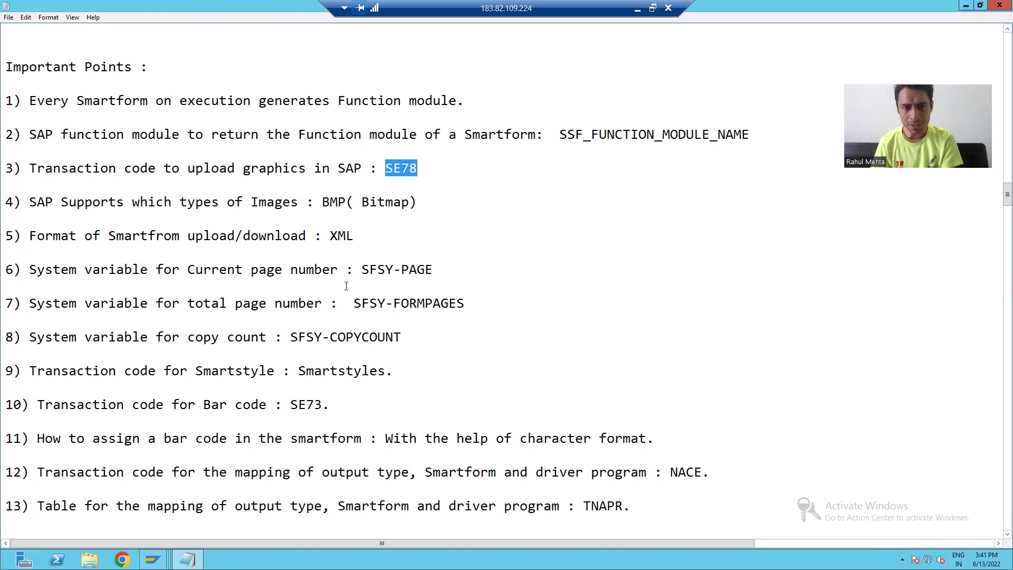
drag(321, 202, 347, 208)
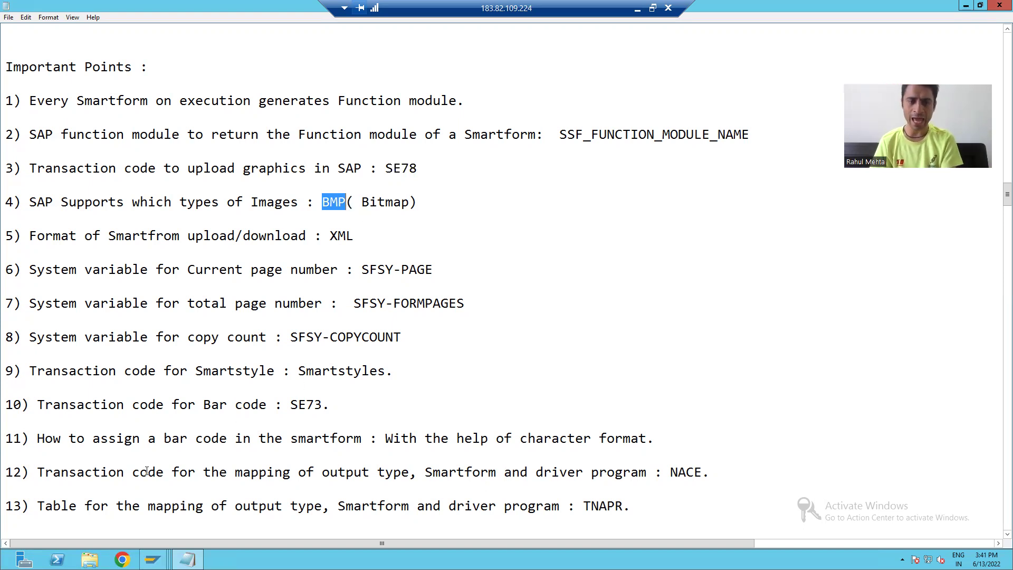
Step: Switch to the SAP form graphics session, restart transaction SE78 and open BMAP Bitmap Images under General Graphics
mouse_move(170, 547)
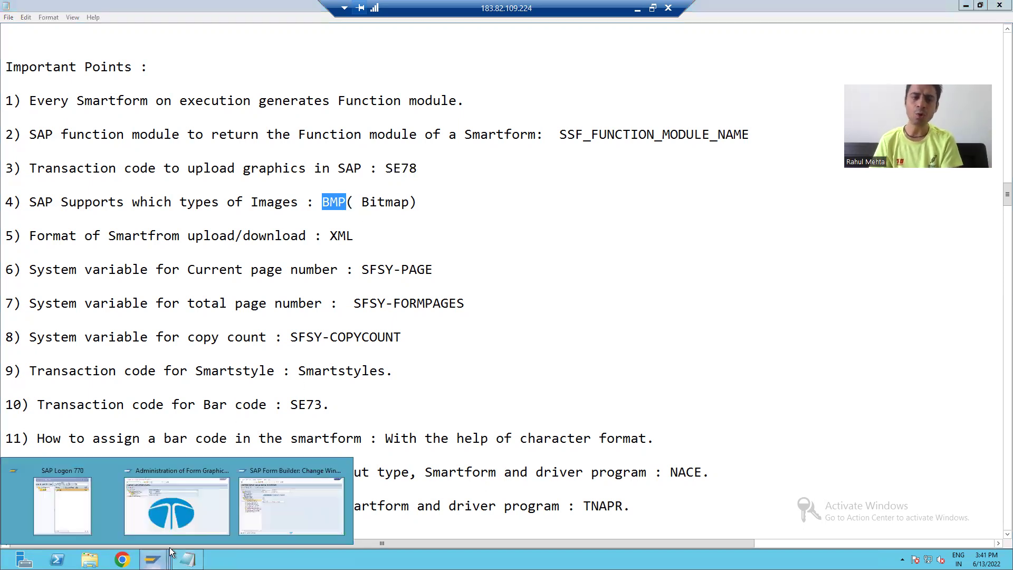
click(207, 505)
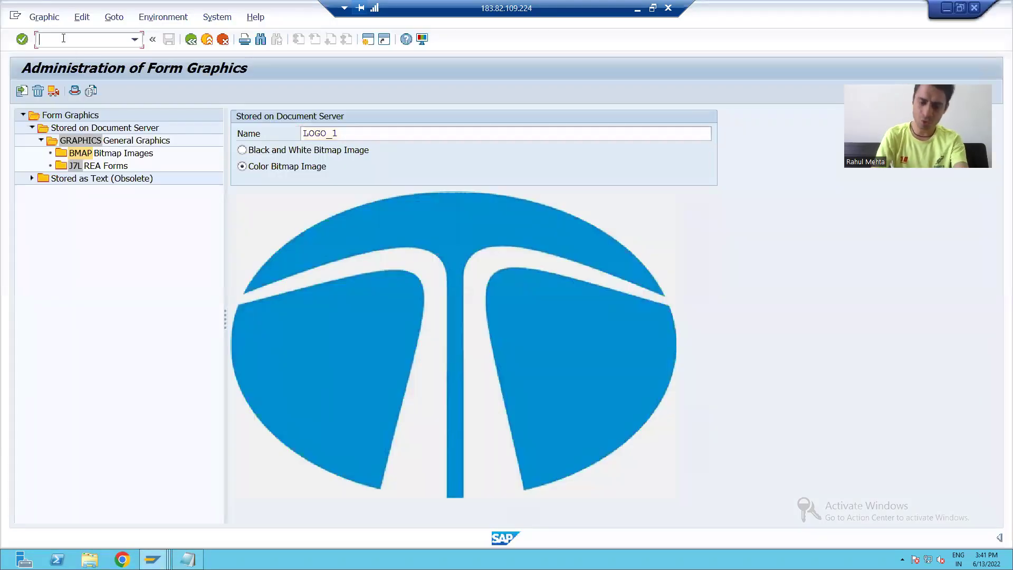
text(/nse78)
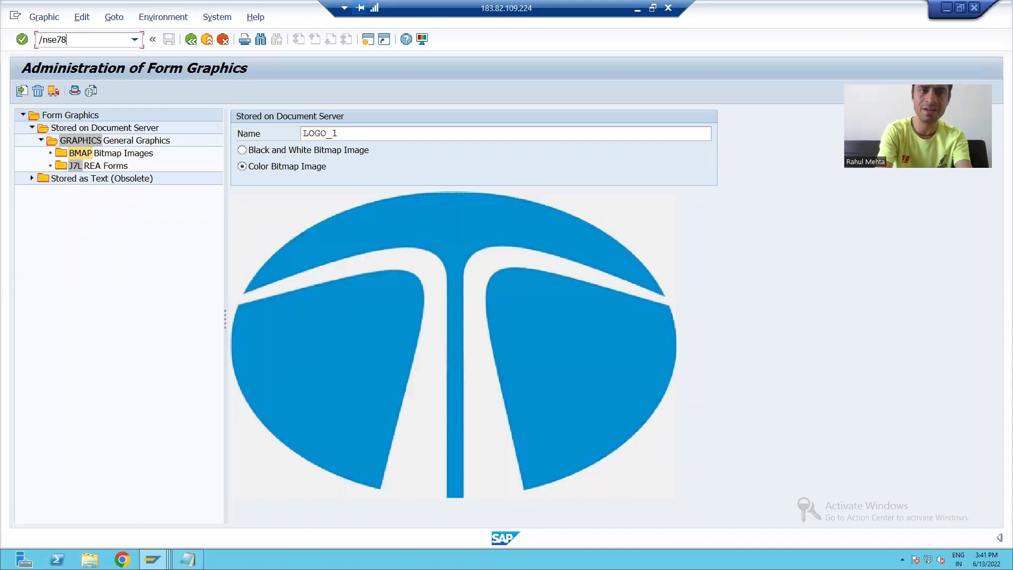
key(Return)
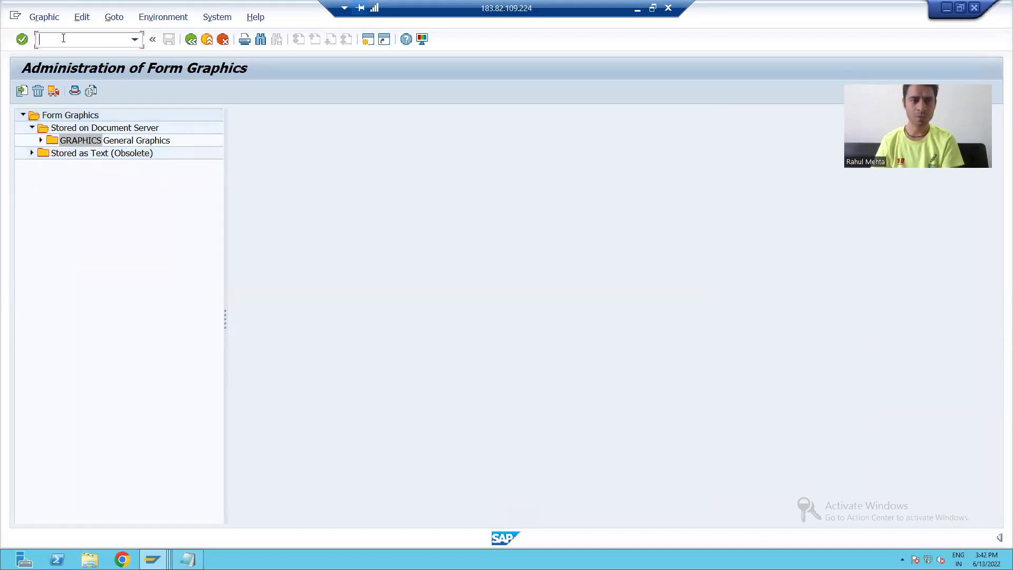
click(41, 140)
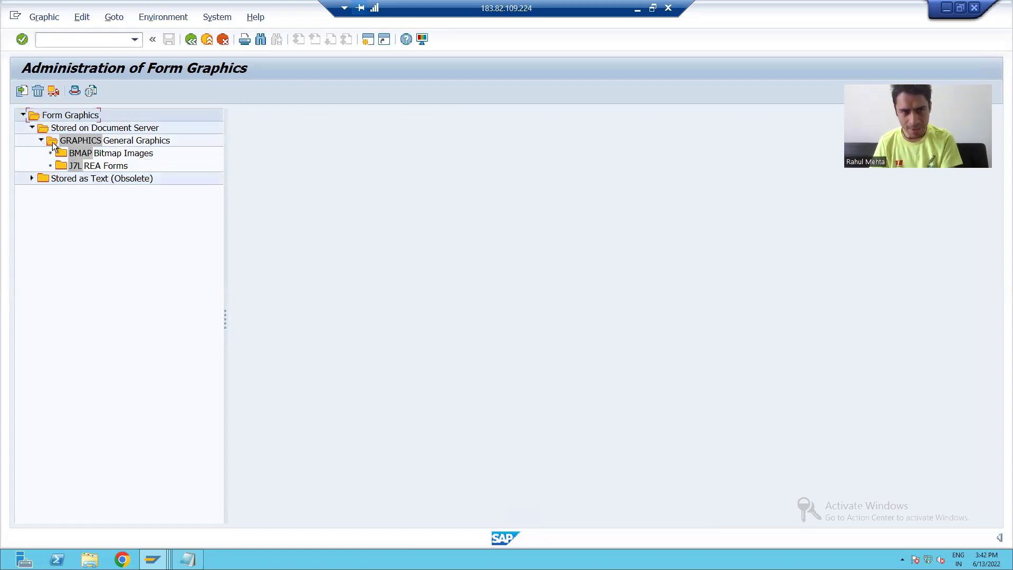
double_click(81, 152)
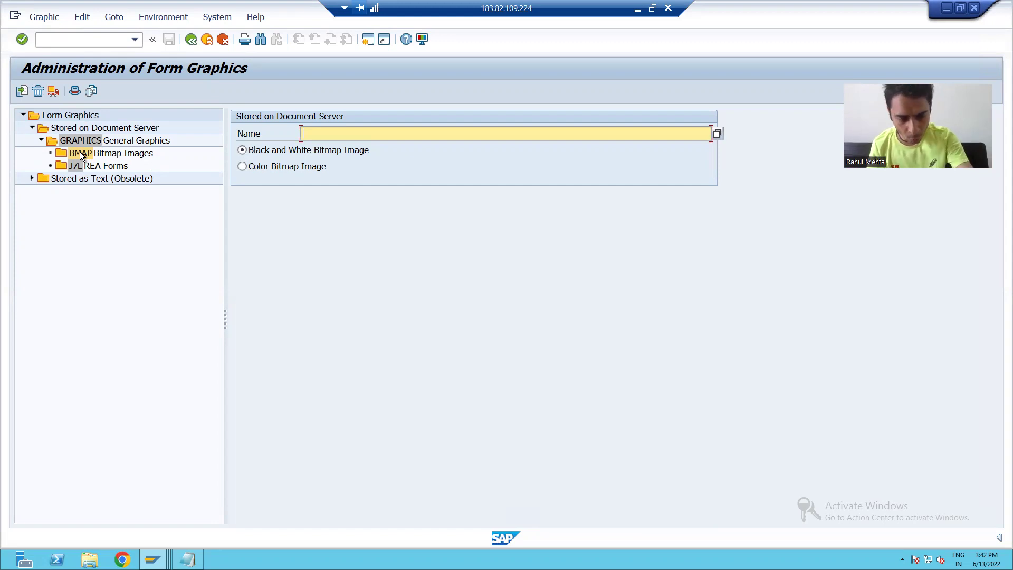
Step: View the Untitled image from the desktop in Paint, close it, and check the file type in its properties
key(super+d)
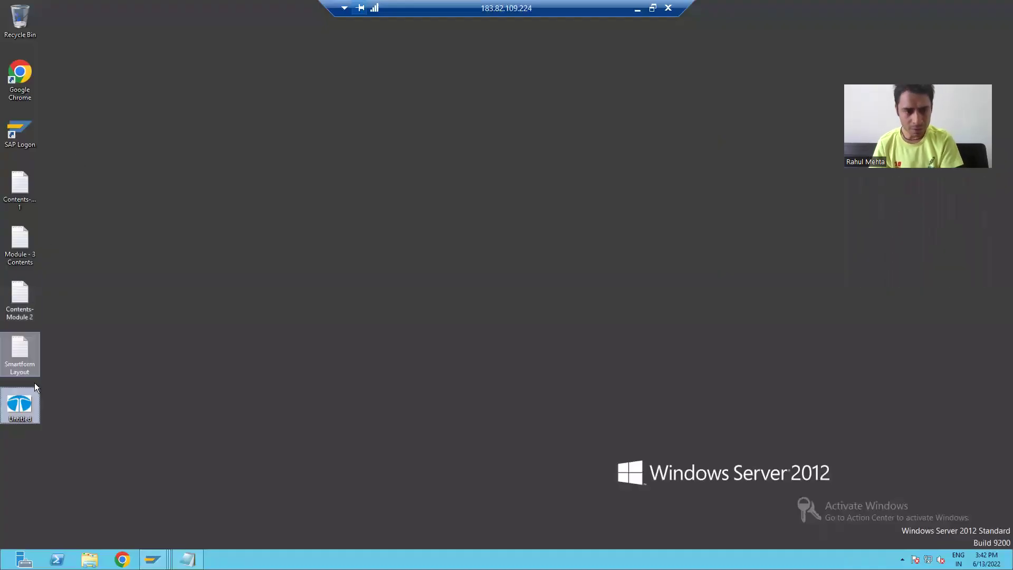
double_click(26, 411)
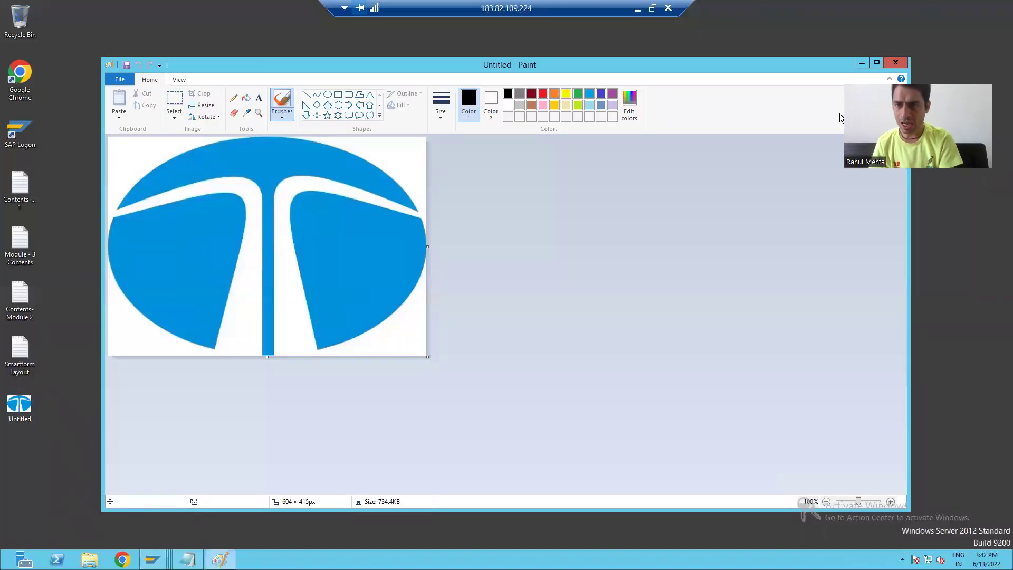
click(890, 62)
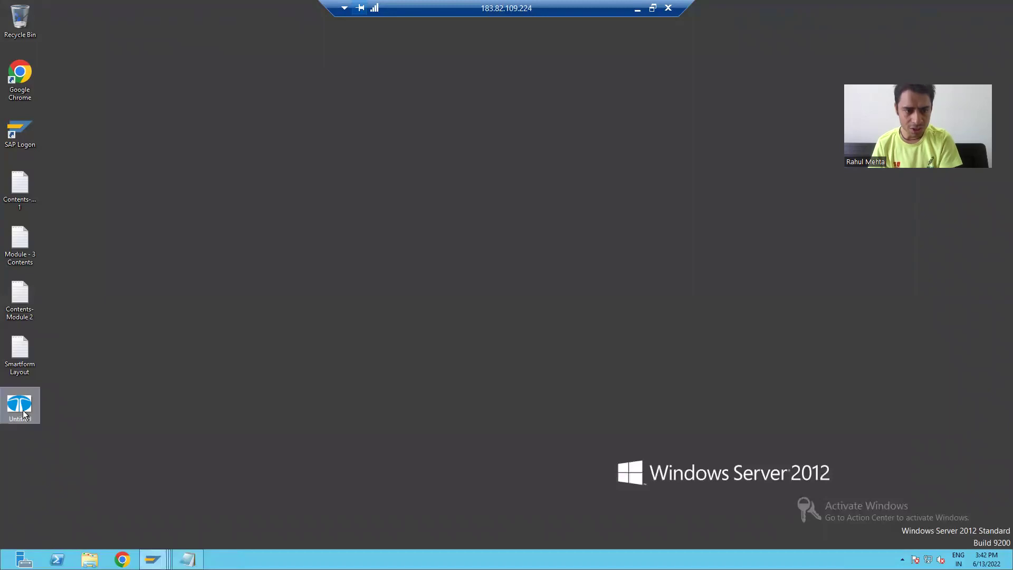
right_click(24, 409)
click(55, 404)
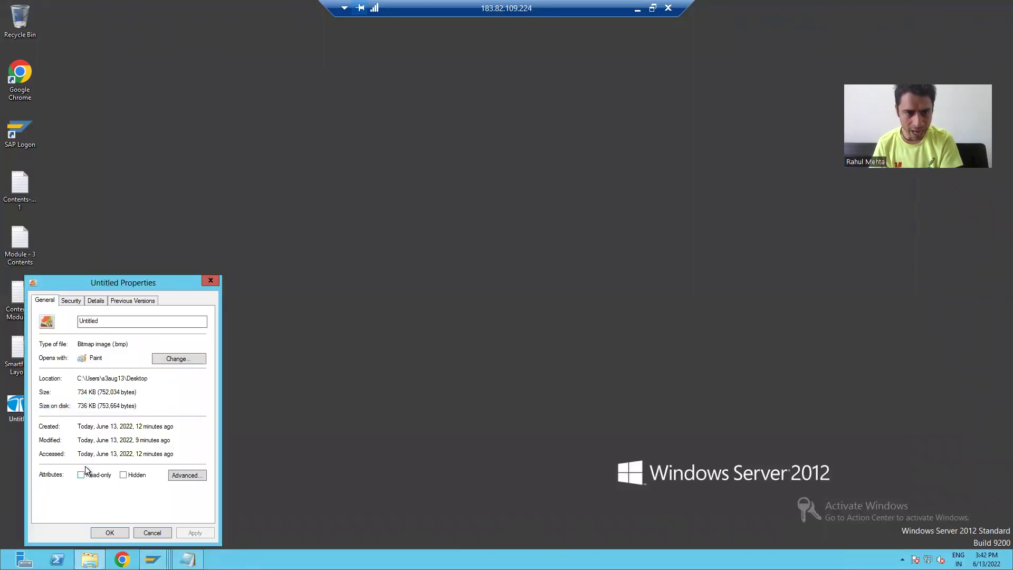
drag(78, 343, 132, 343)
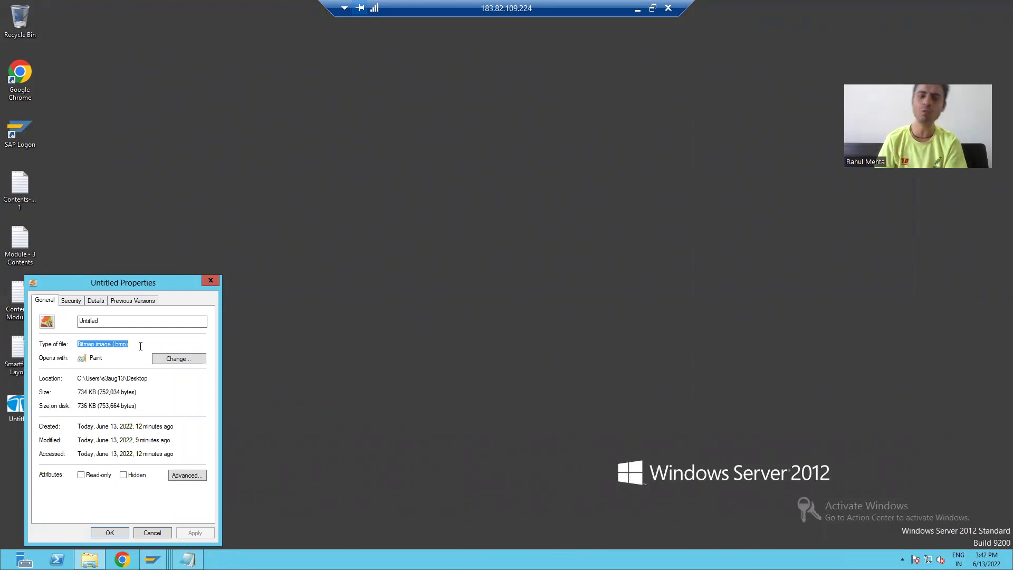
click(150, 531)
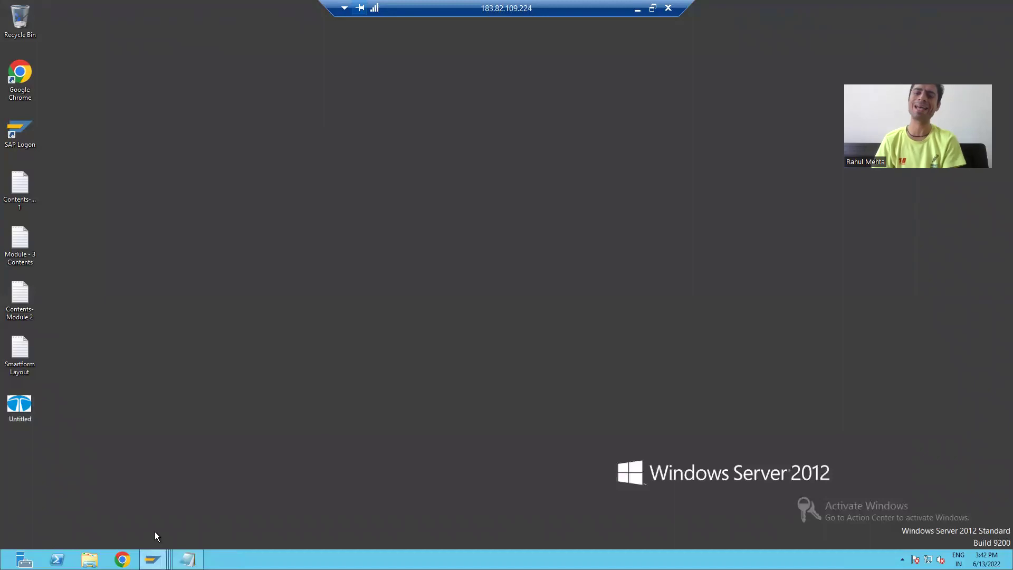
Step: Return to SAP's form graphics administration and choose the desktop file Untitled.bmp as the graphic to import
mouse_move(153, 560)
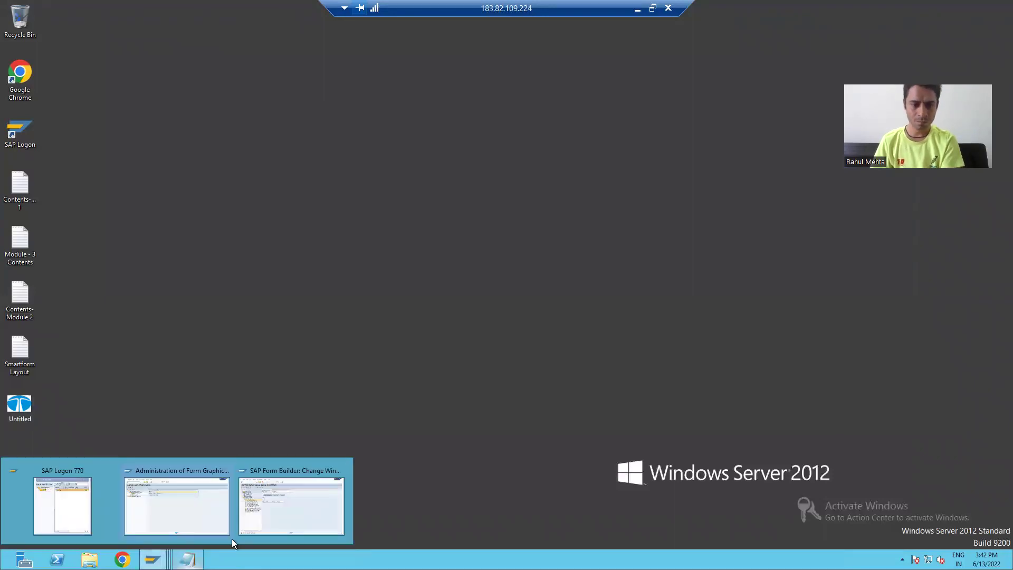
click(277, 504)
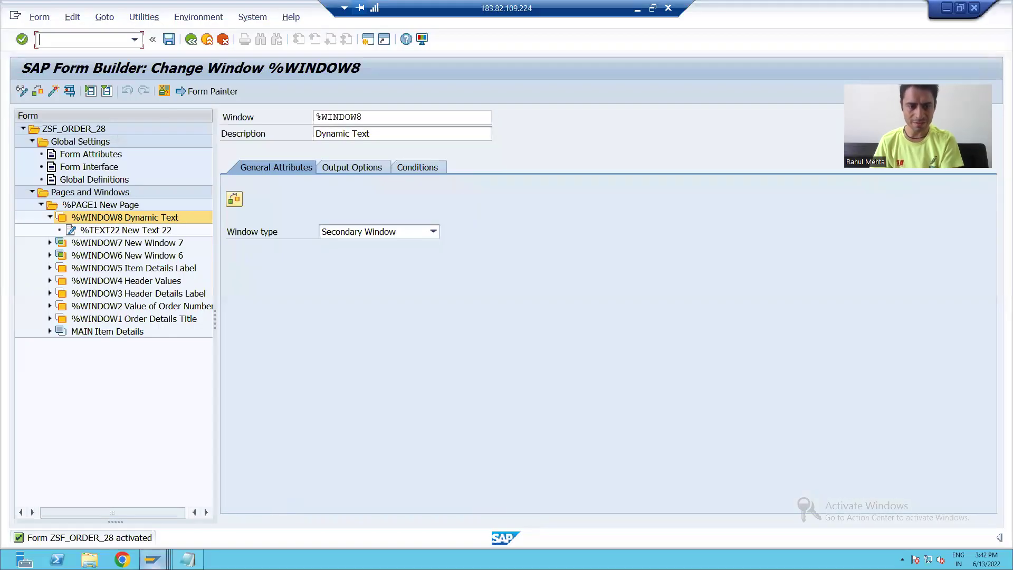
click(157, 522)
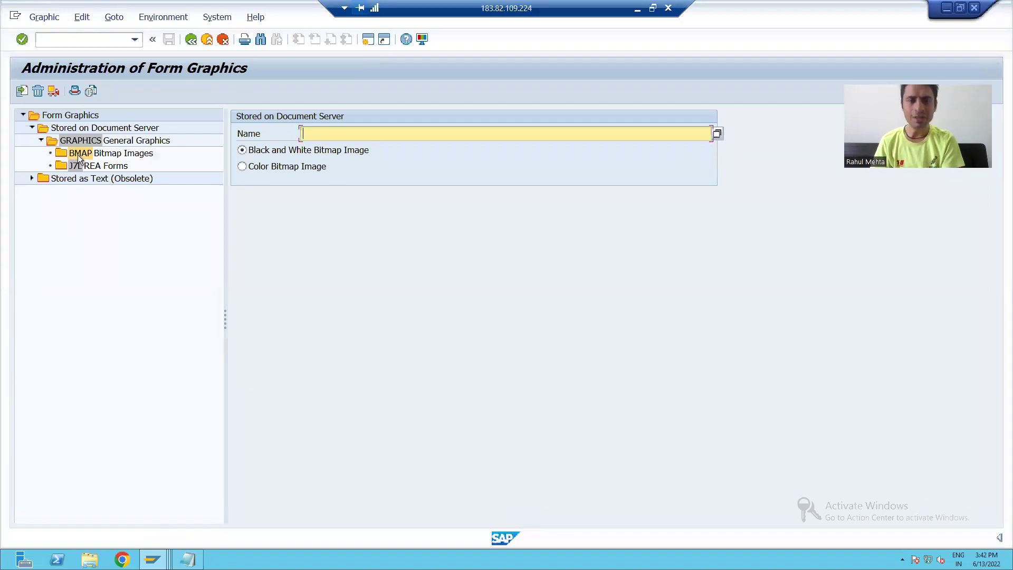
click(22, 91)
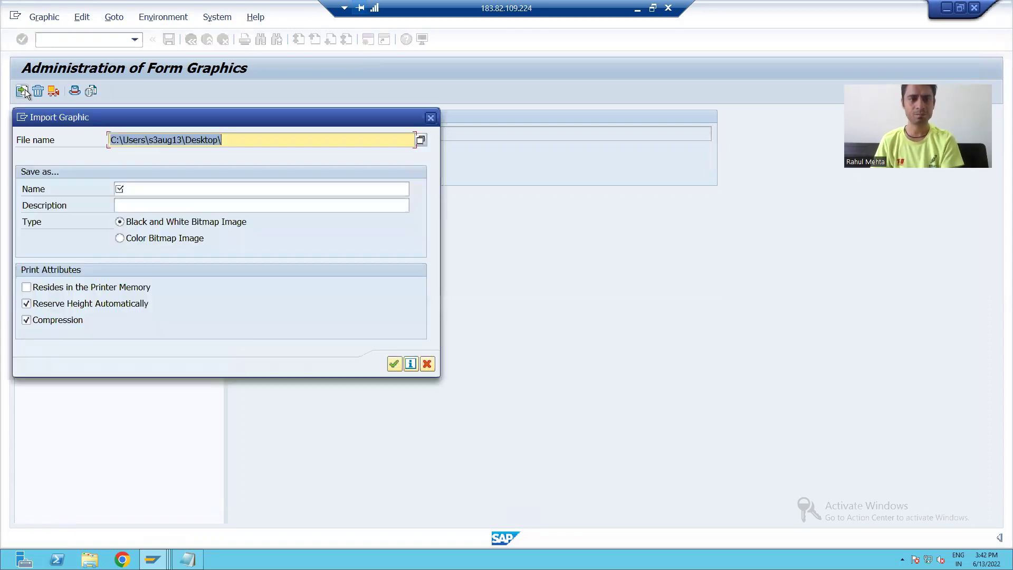
click(420, 140)
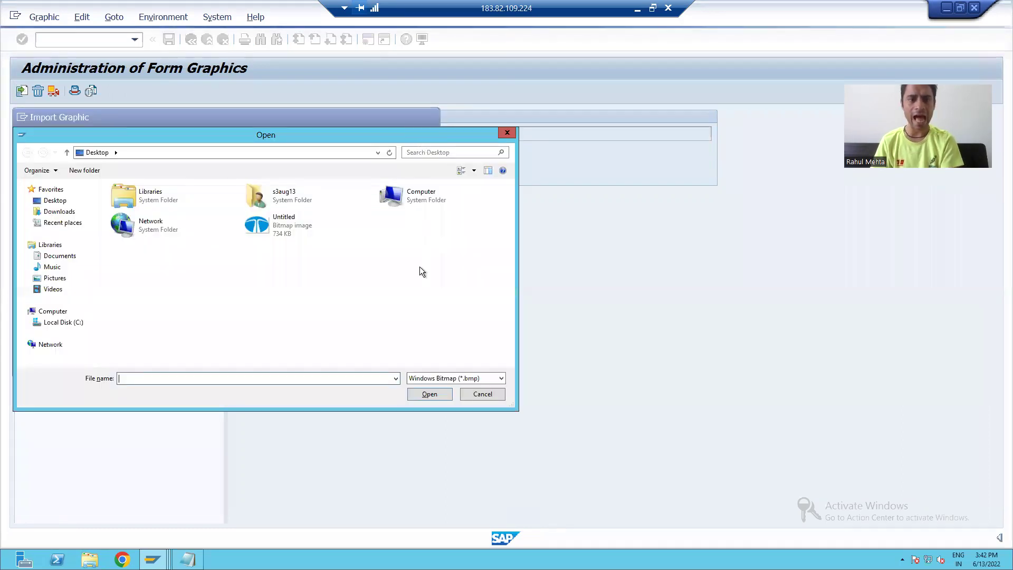
click(283, 228)
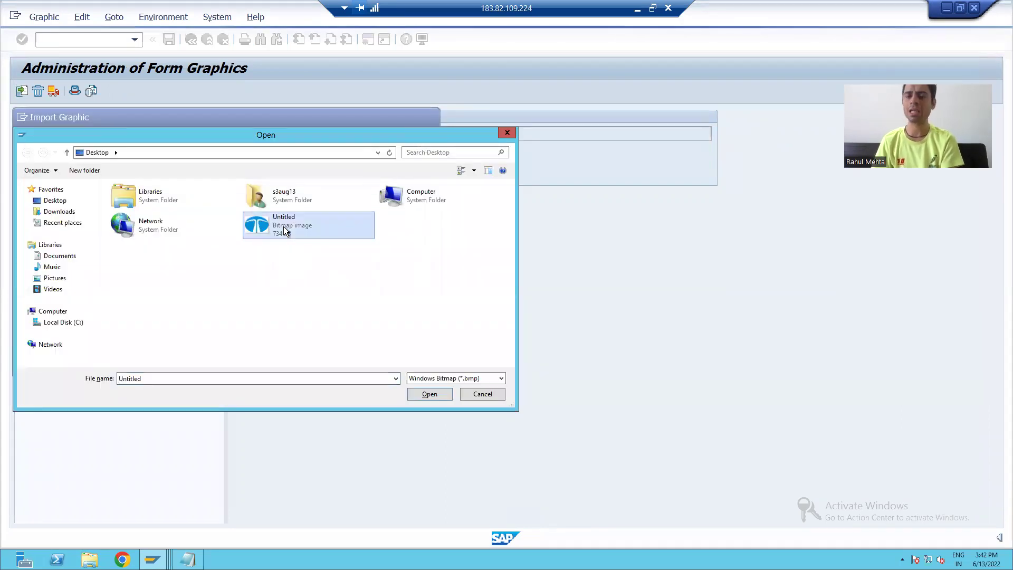
double_click(283, 226)
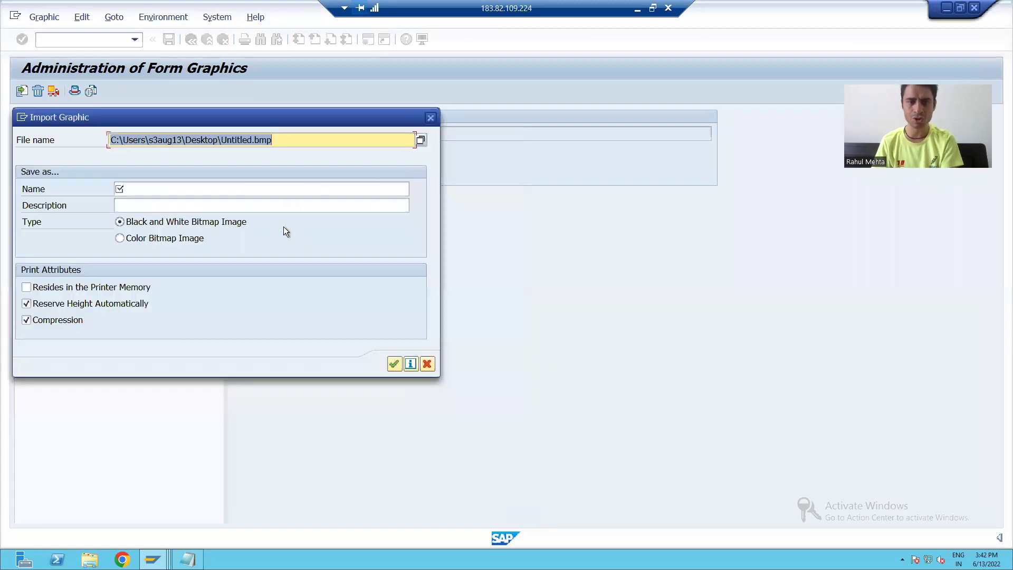
Step: Name the imported graphic TATA_LOGO and give it the description TATA LOGO
click(134, 189)
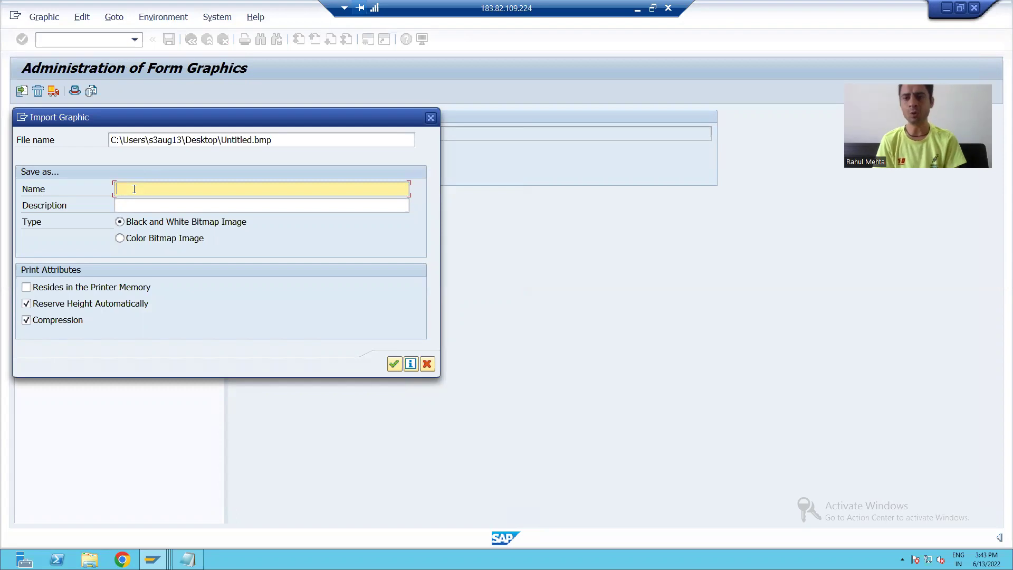
text(TATA)
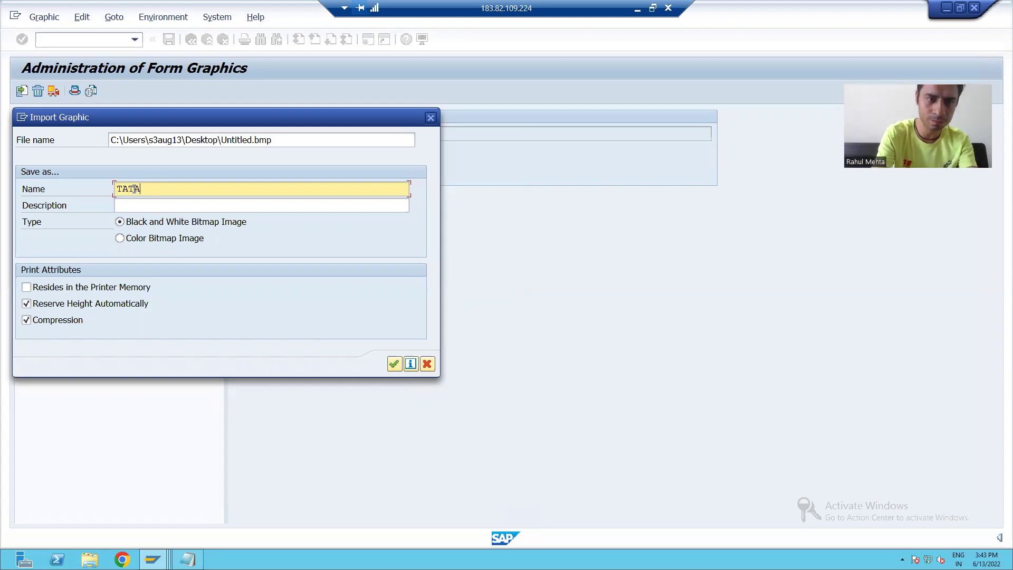
text(_LOGO)
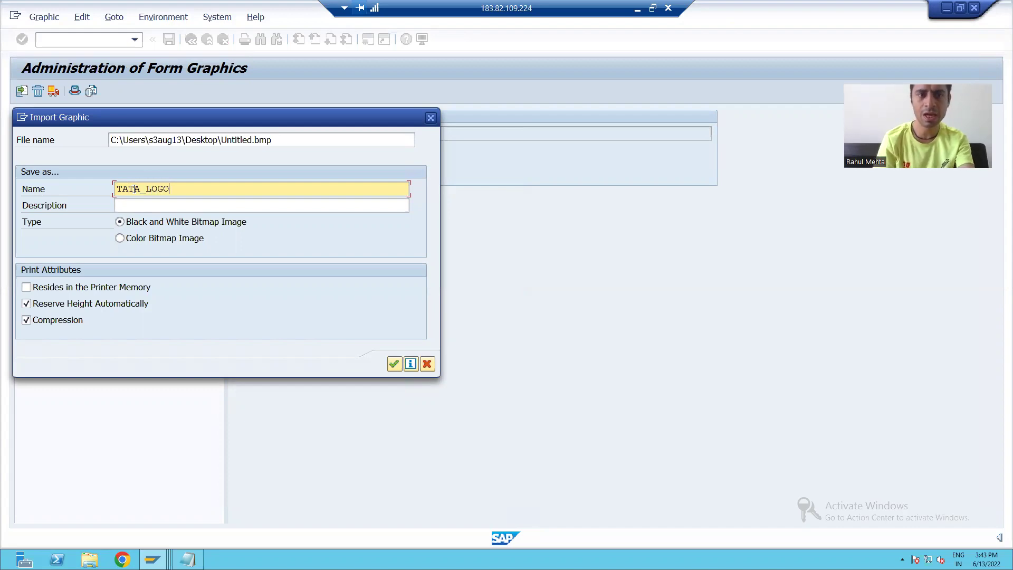
key(Tab)
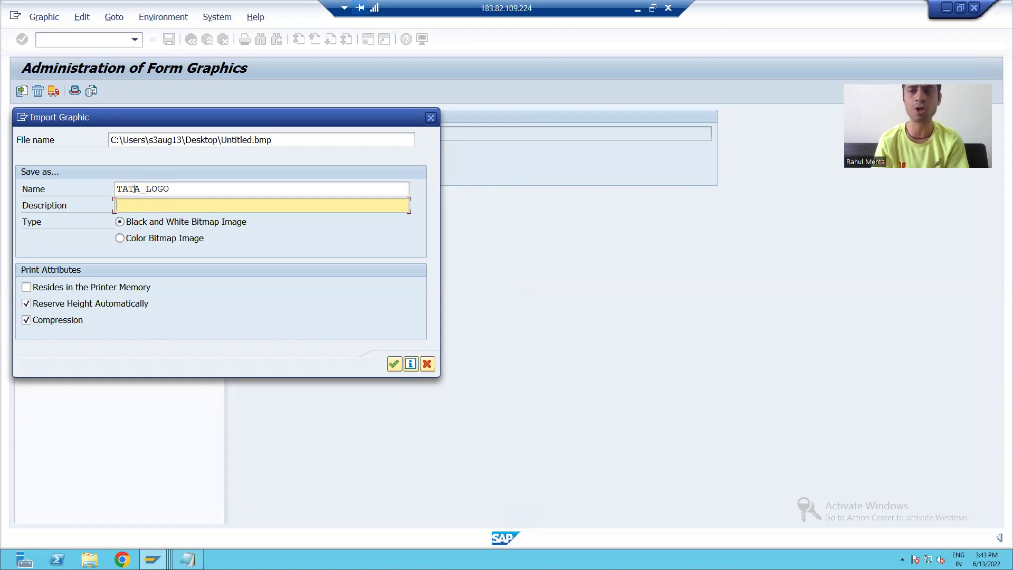
text(TATA LOGO)
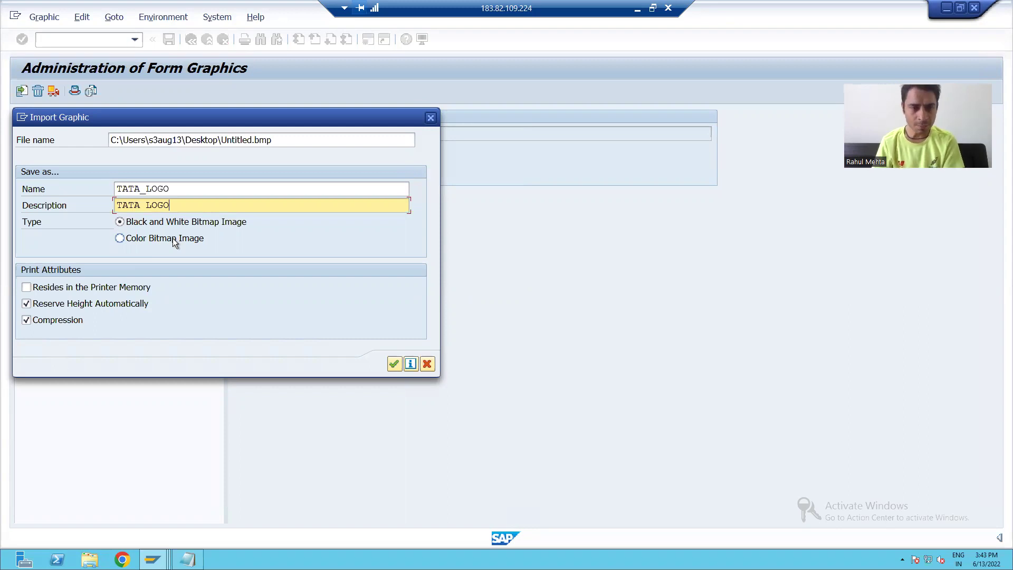
Step: Import the graphic as a Color Bitmap Image and preview it
click(153, 242)
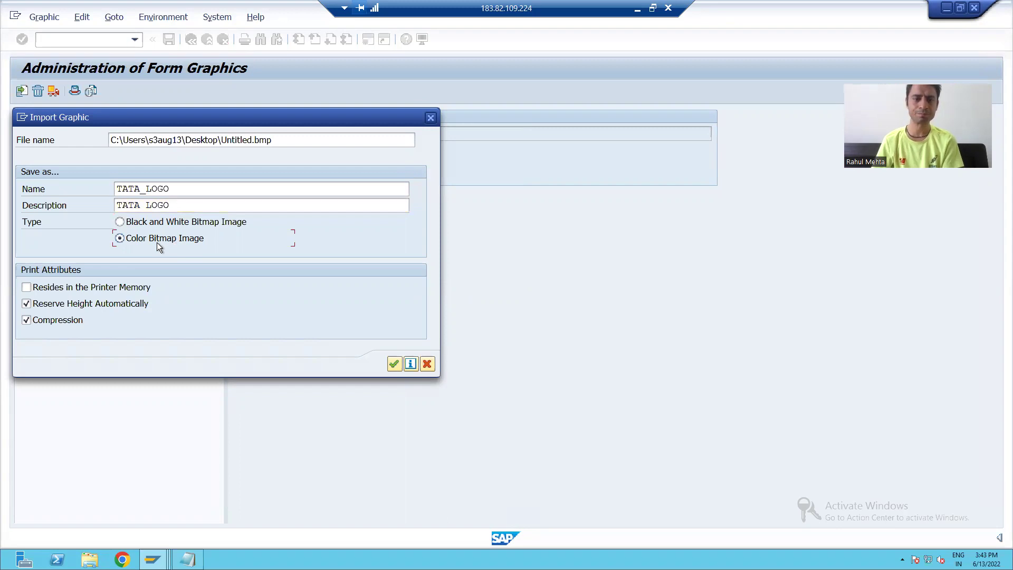
click(394, 364)
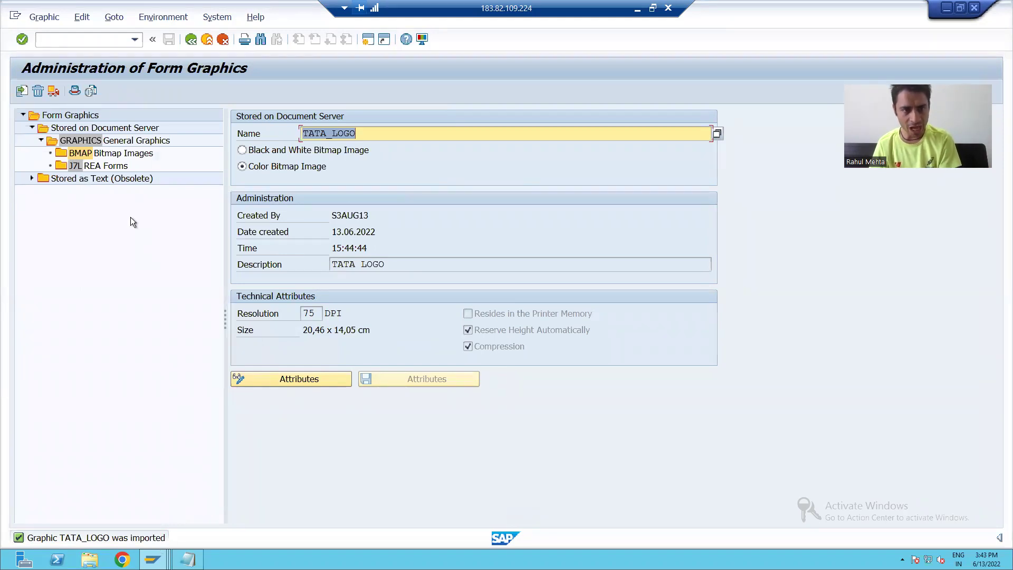
click(91, 91)
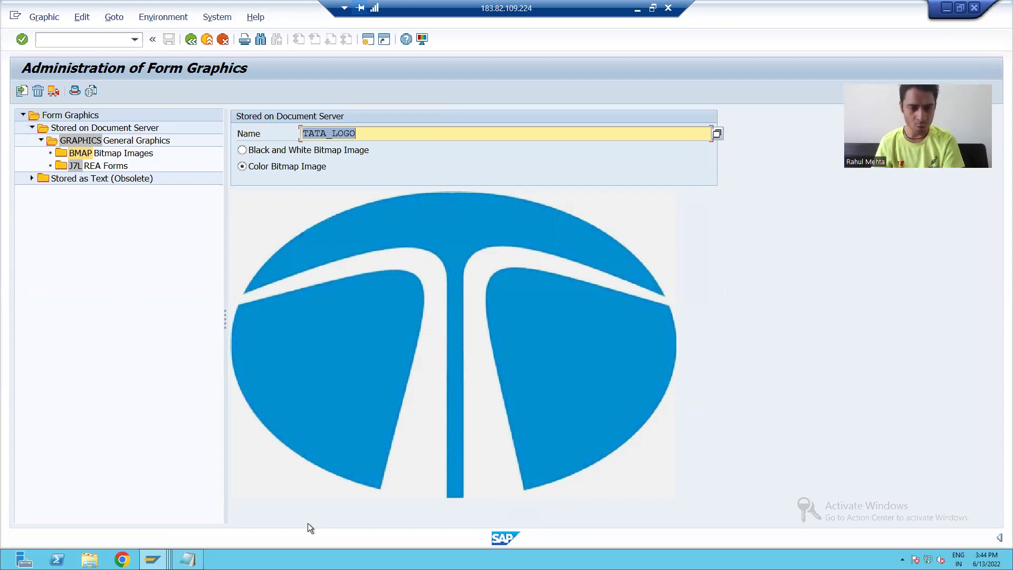
Step: Switch to the SAP Form Builder session and create a new window under %PAGE1 of form ZSF_ORDER_28
click(153, 559)
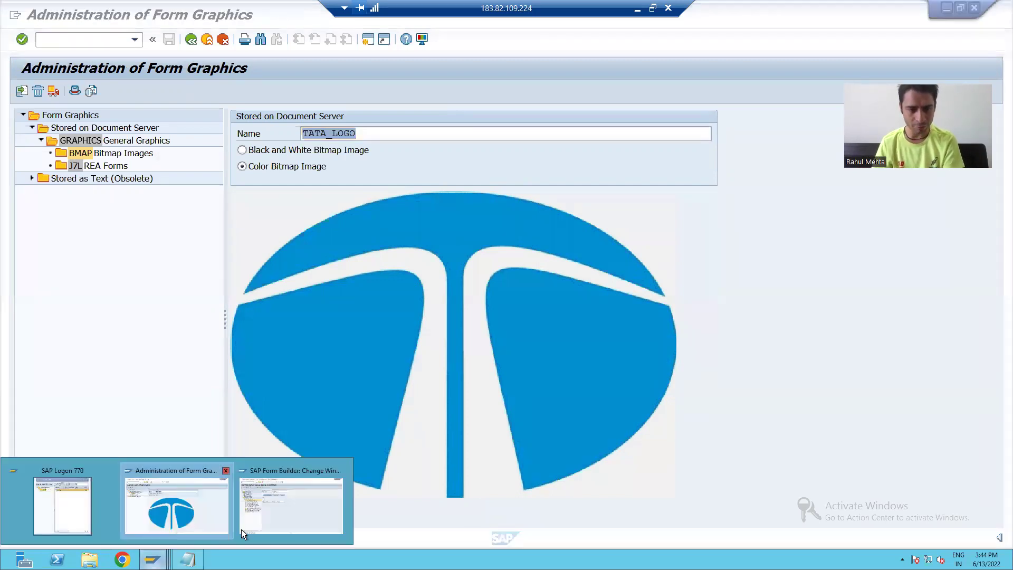
click(270, 514)
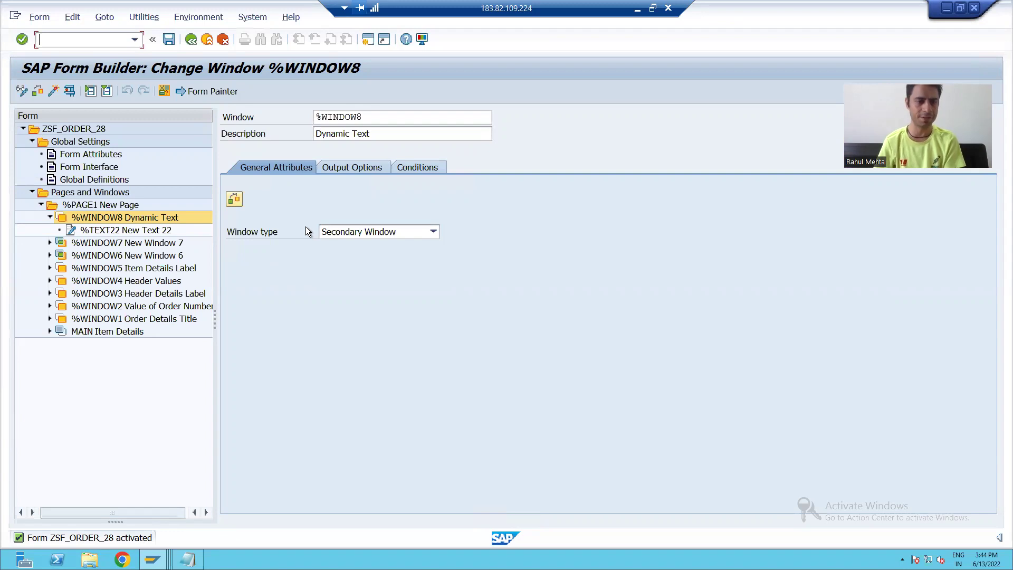
click(48, 217)
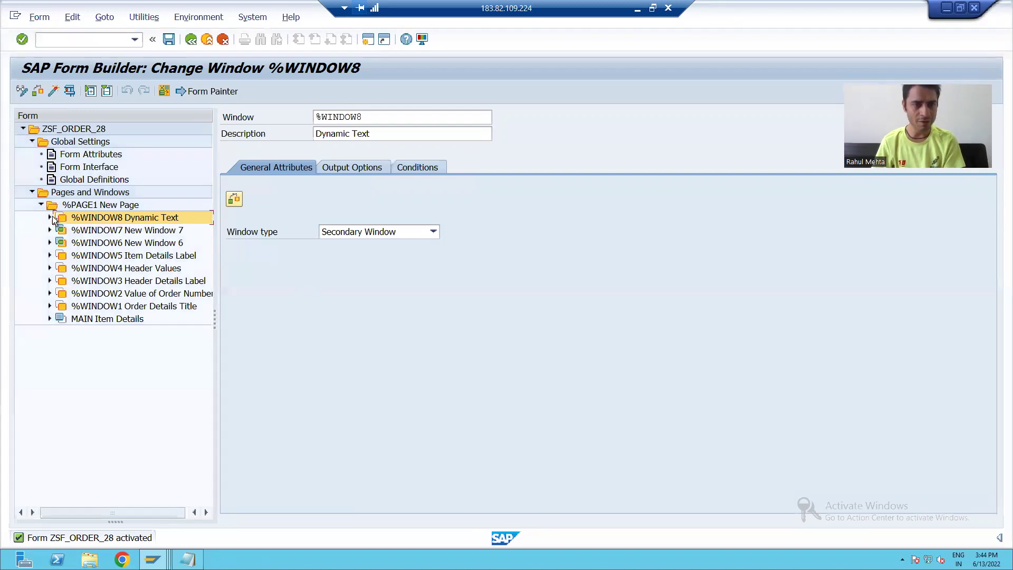
right_click(78, 207)
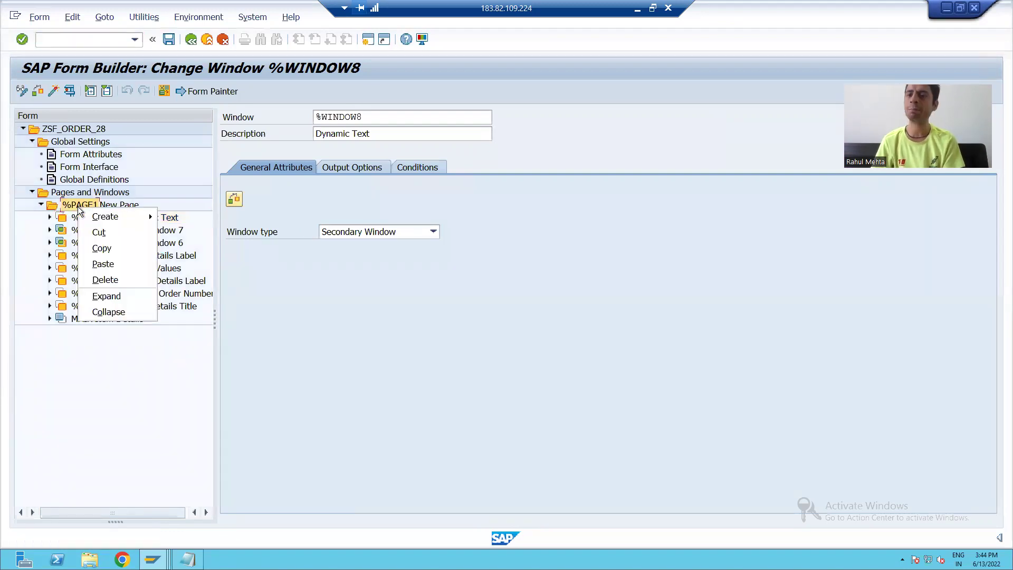
mouse_move(148, 213)
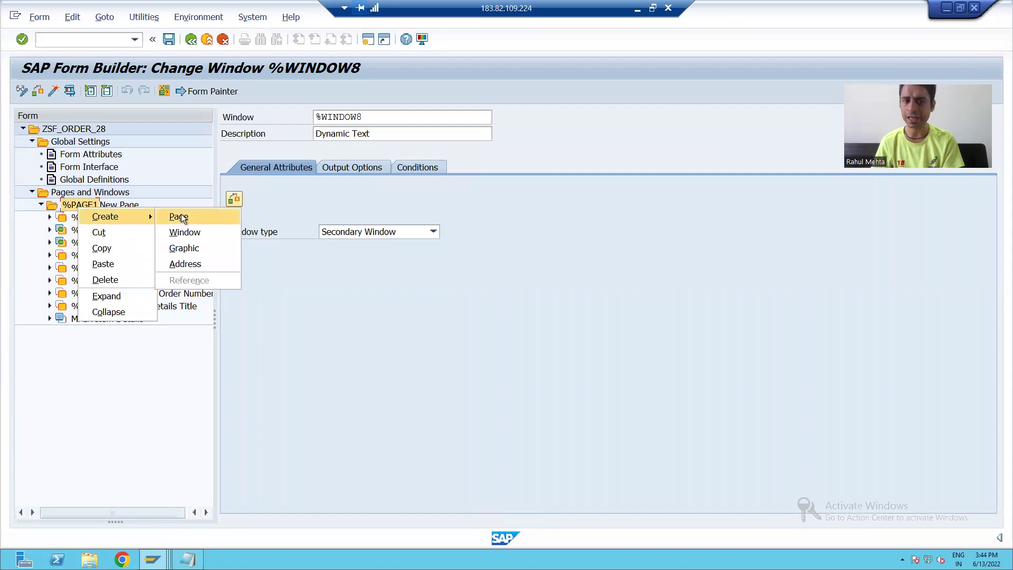
click(195, 232)
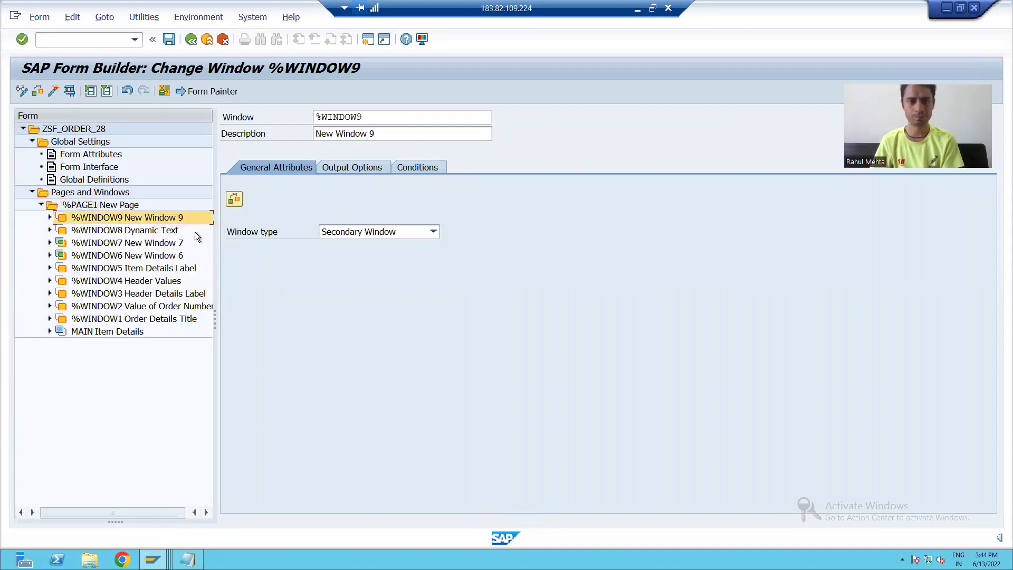
Step: Set the description of window %WINDOW9 to "LOGO Window"
click(384, 133)
key(BackSpace)
key(BackSpace)
key(BackSpace)
key(BackSpace)
key(BackSpace)
key(BackSpace)
key(BackSpace)
key(BackSpace)
key(BackSpace)
key(BackSpace)
key(BackSpace)
key(BackSpace)
text(LOGO Window)
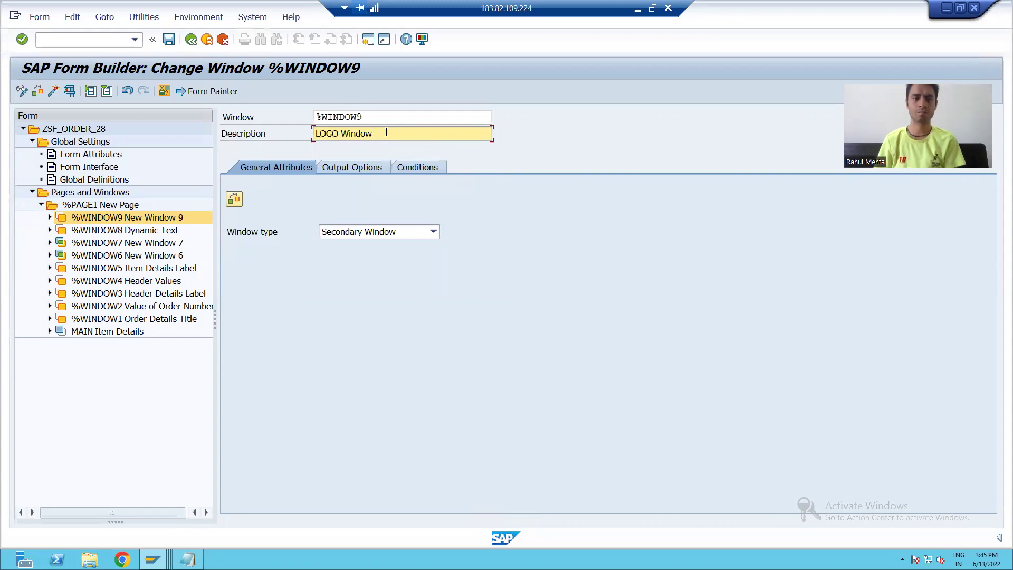
Step: In the Form Painter, move %WINDOW9 to the page's upper-right corner beside %WINDOW6, widen it and extend its upper edge slightly
click(201, 94)
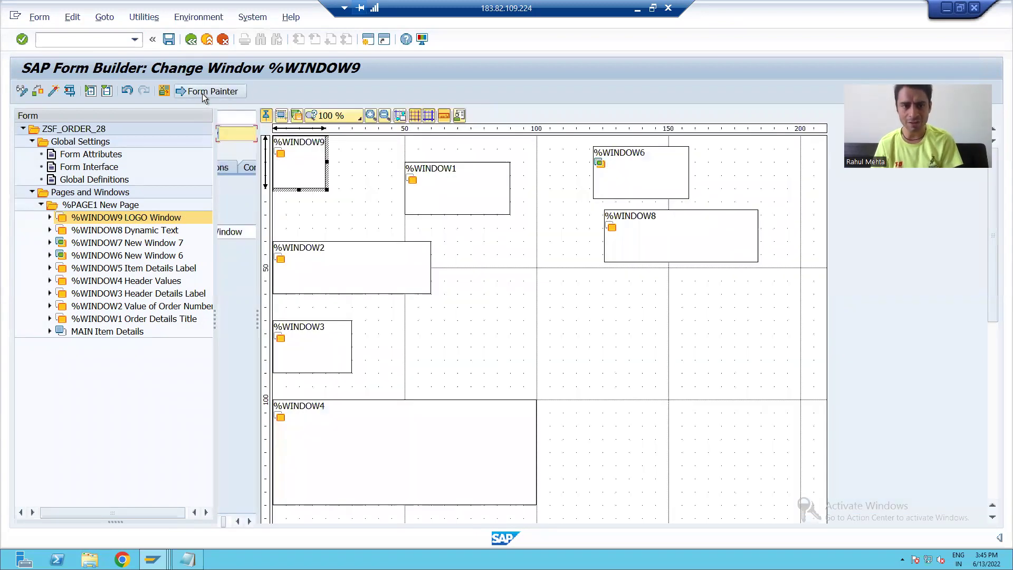
click(315, 165)
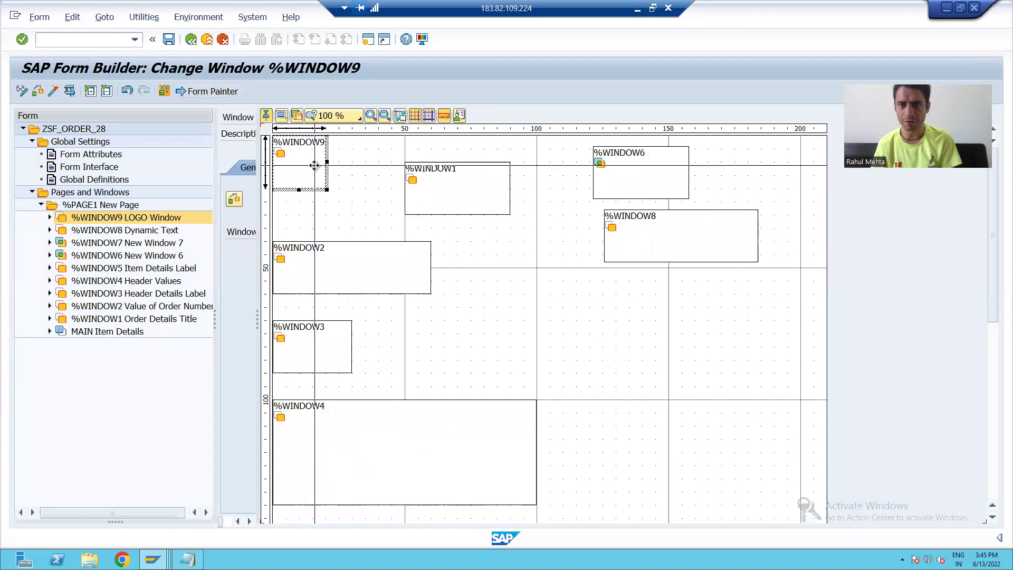
drag(308, 158, 824, 174)
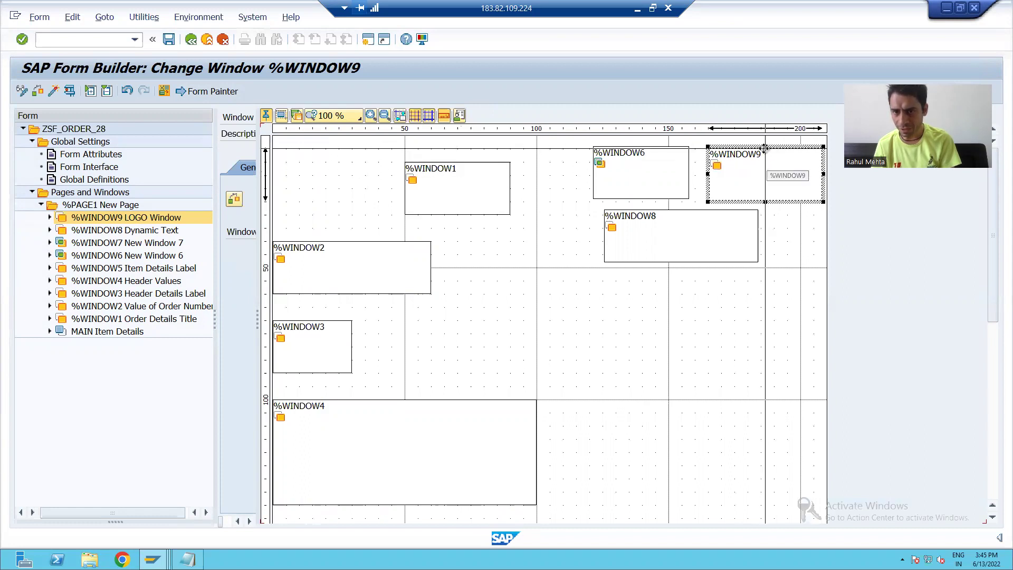
drag(763, 145, 764, 141)
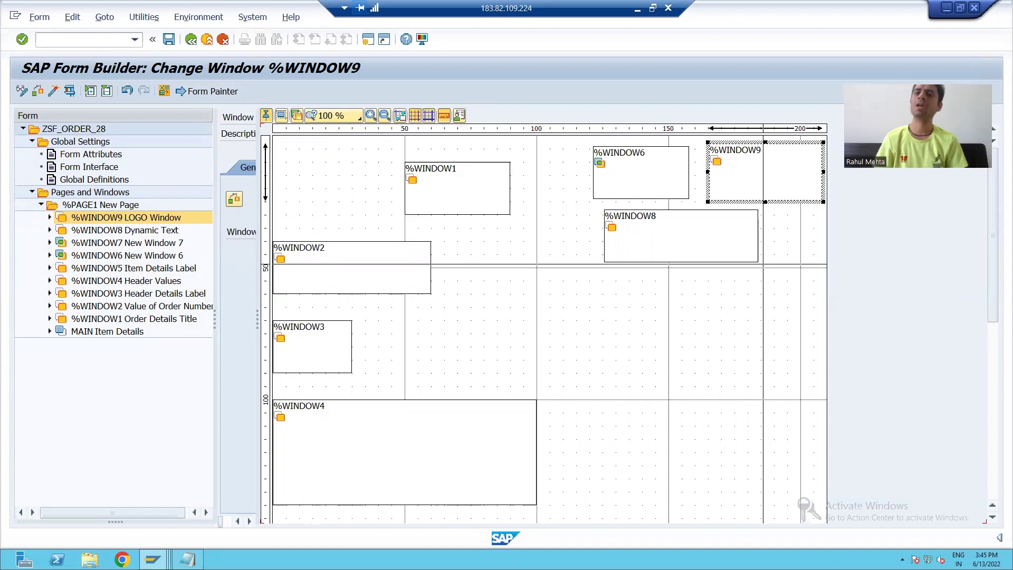
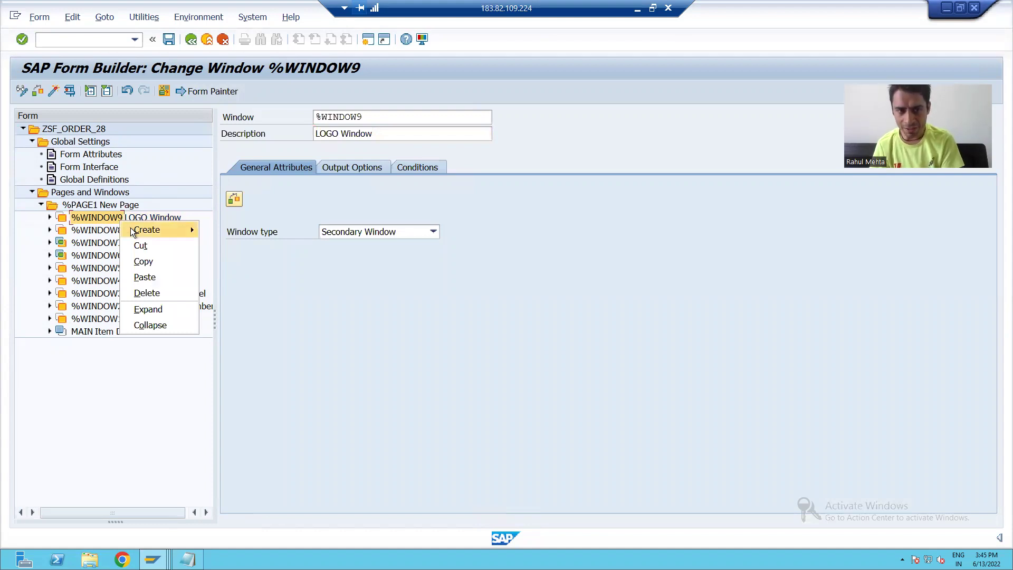
Step: Create a graphic node under %WINDOW9 and set its graphic name to TATA_LOGO, checking the name in the form graphics administration session
mouse_move(141, 230)
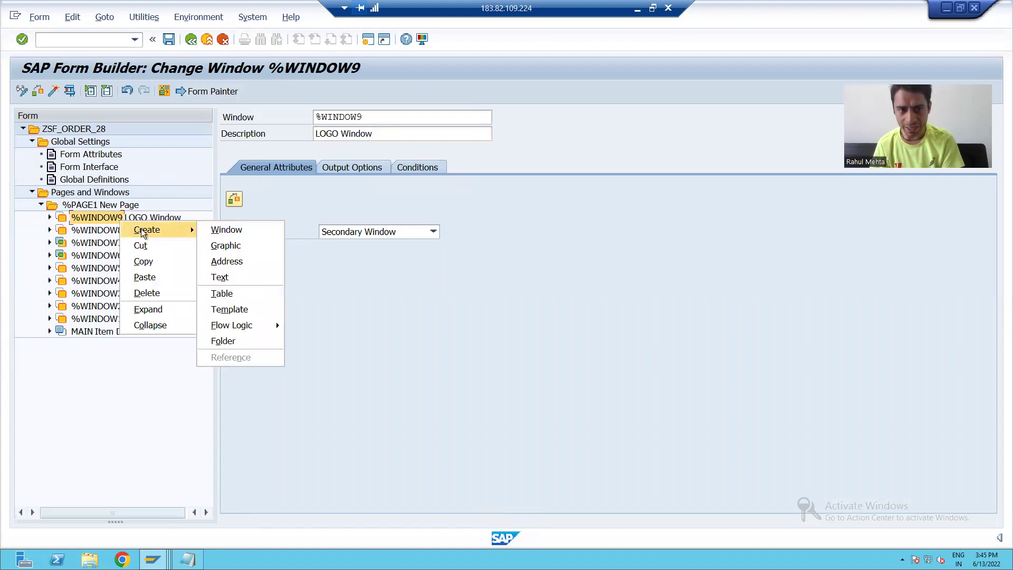
click(221, 246)
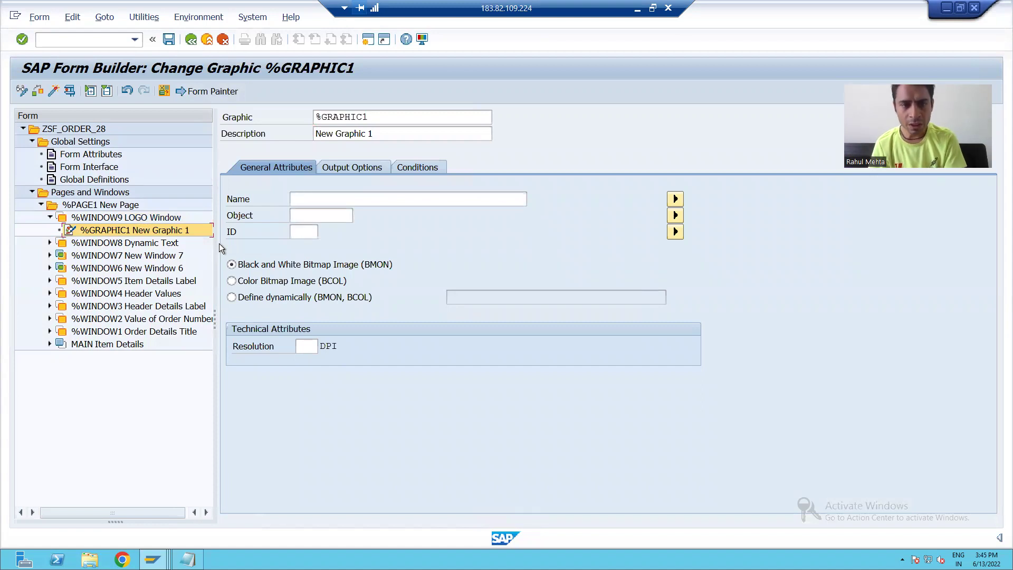
click(303, 200)
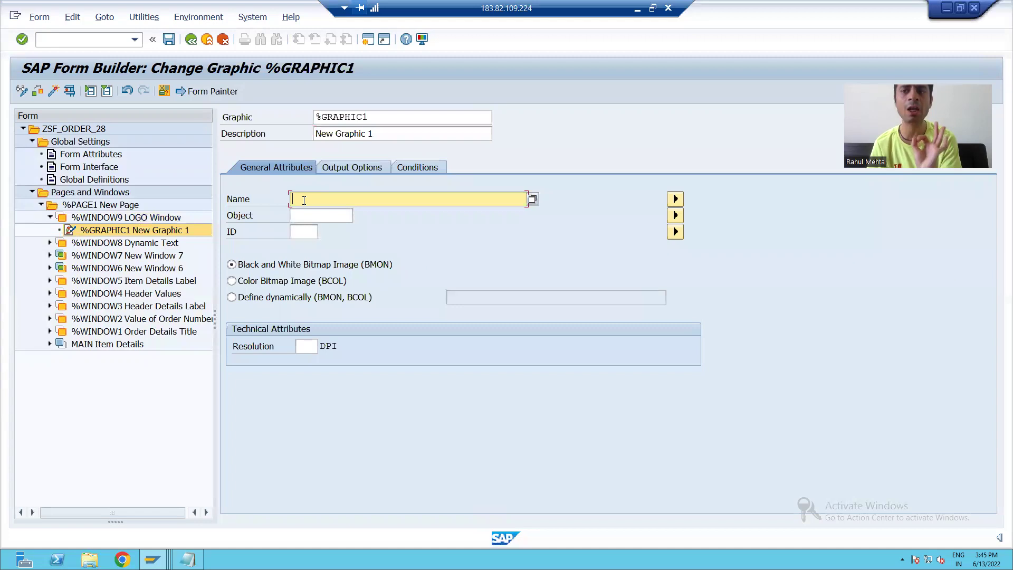
mouse_move(152, 559)
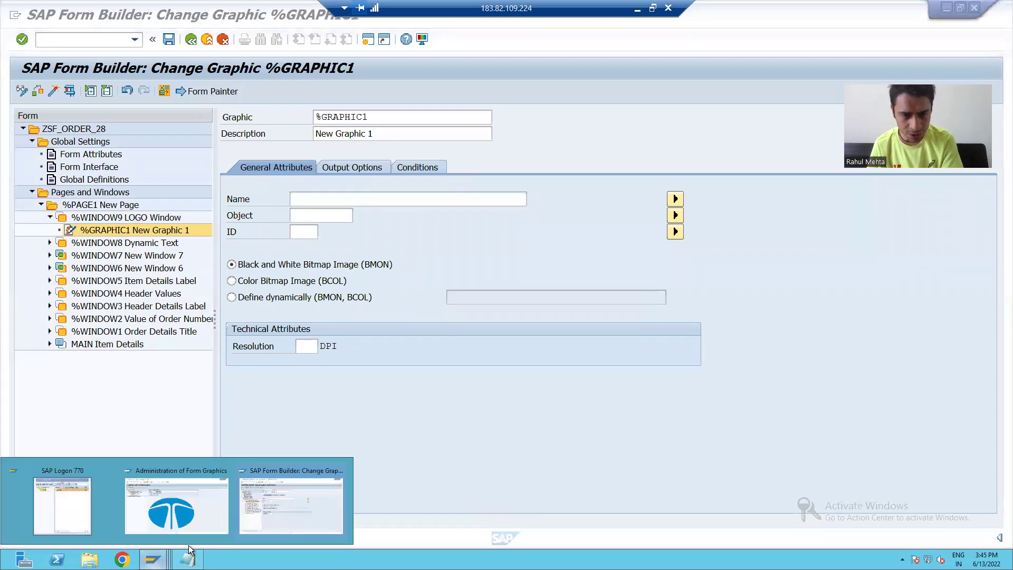
click(204, 511)
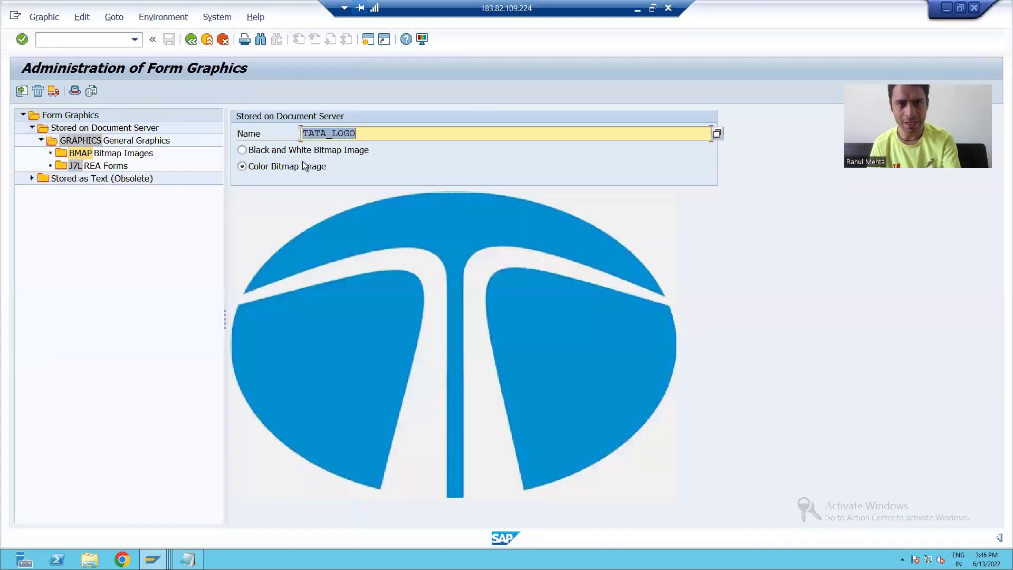
click(363, 139)
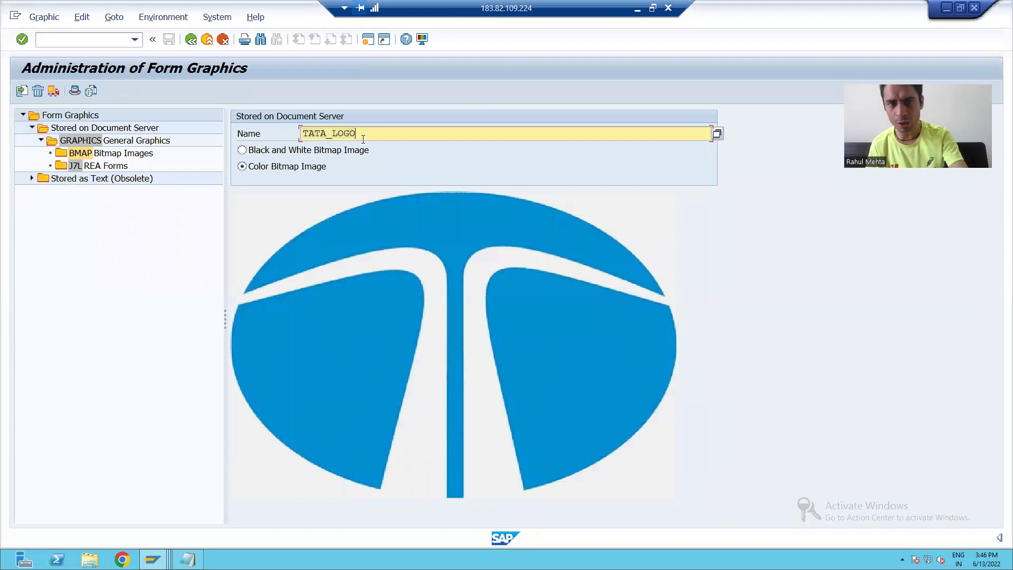
key(alt+Tab)
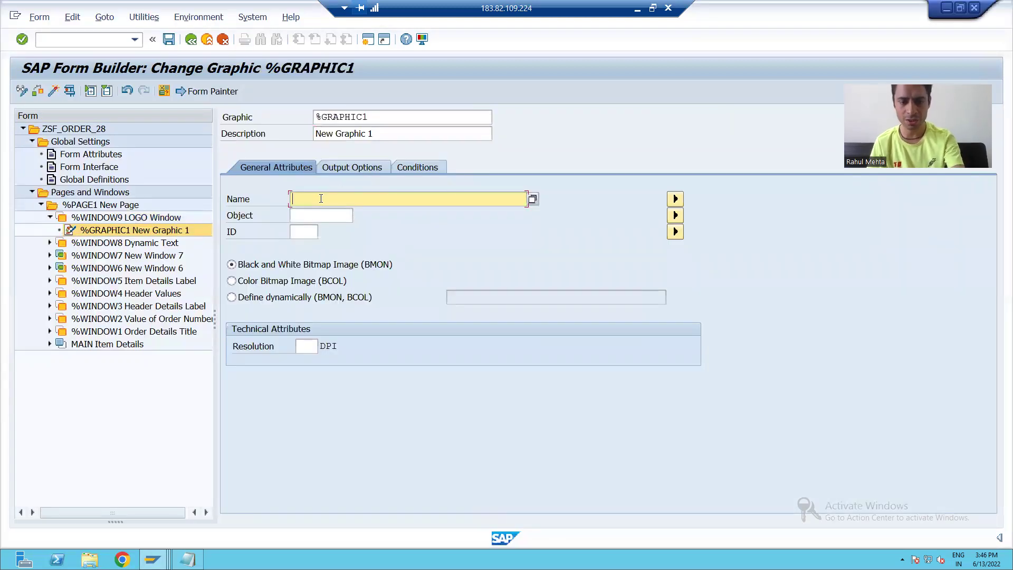
text(TATA_LOGO)
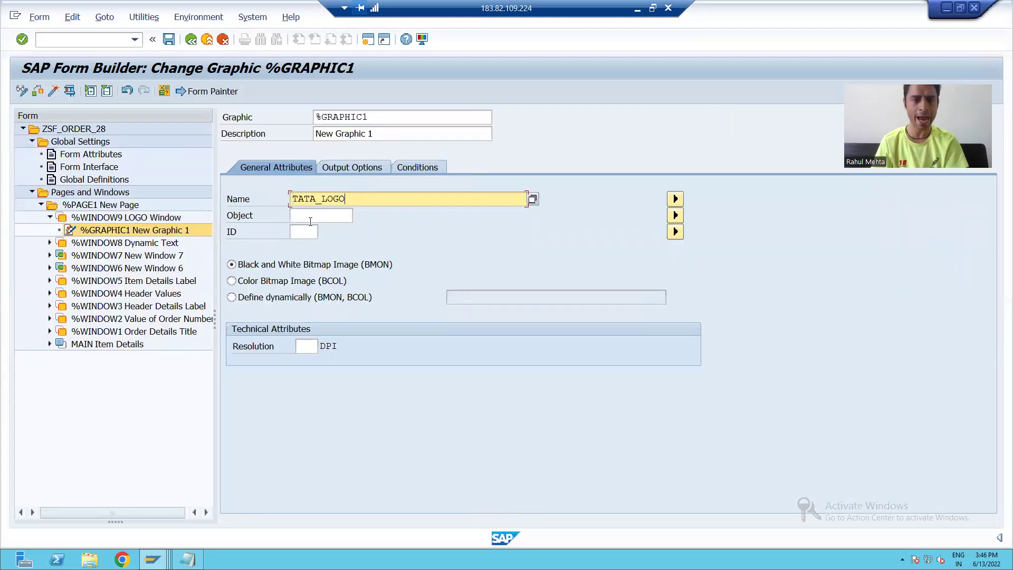
Step: Set the graphic's object to GRAPHICS and its ID to BMAP from the value lists
click(337, 217)
click(359, 216)
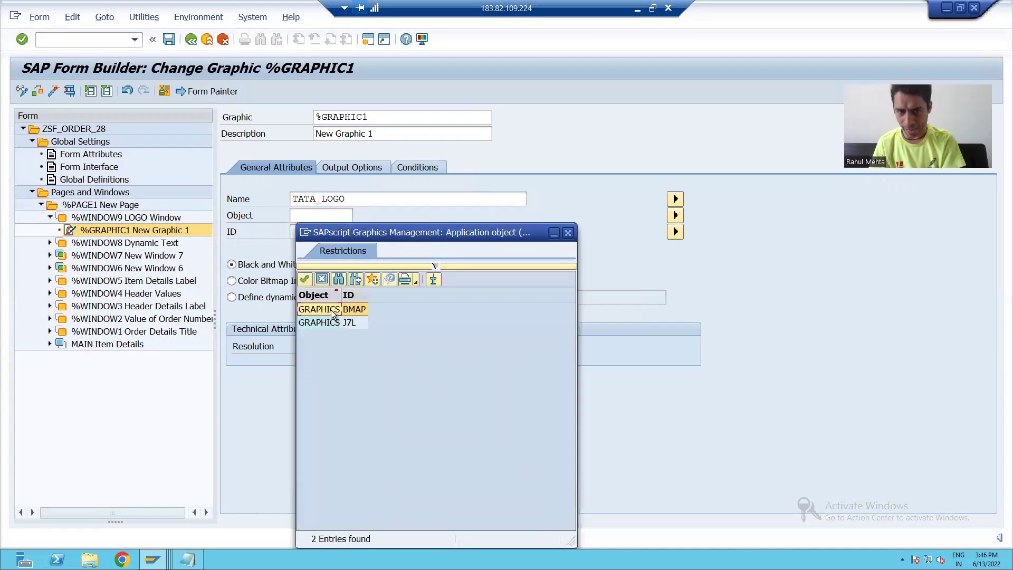
double_click(331, 309)
click(310, 232)
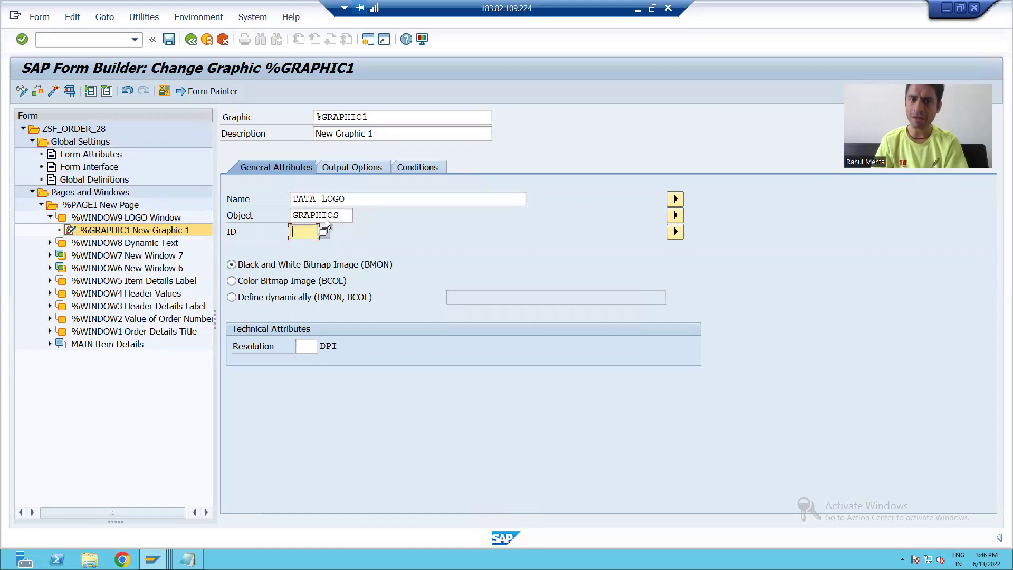
click(324, 233)
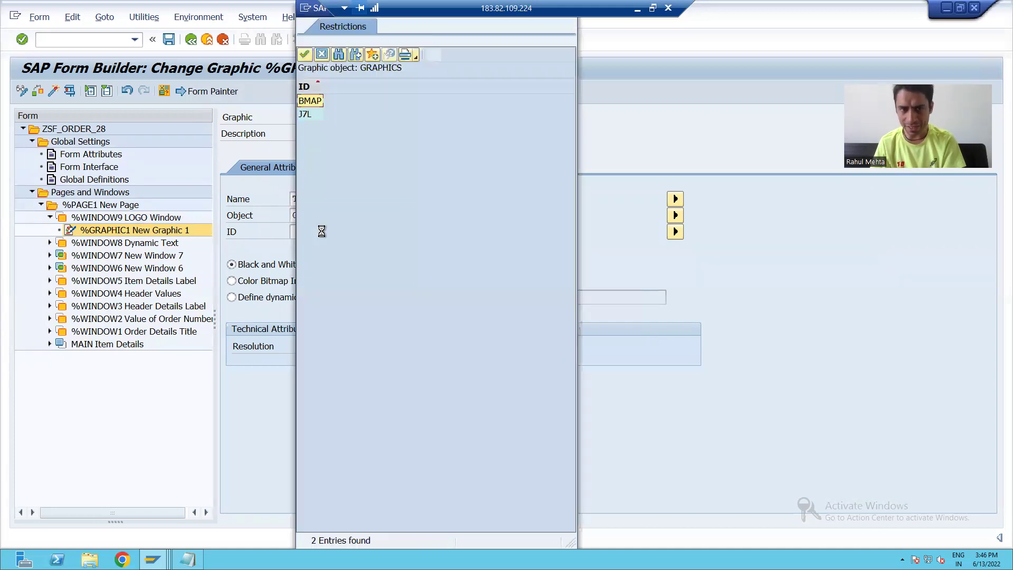
double_click(309, 101)
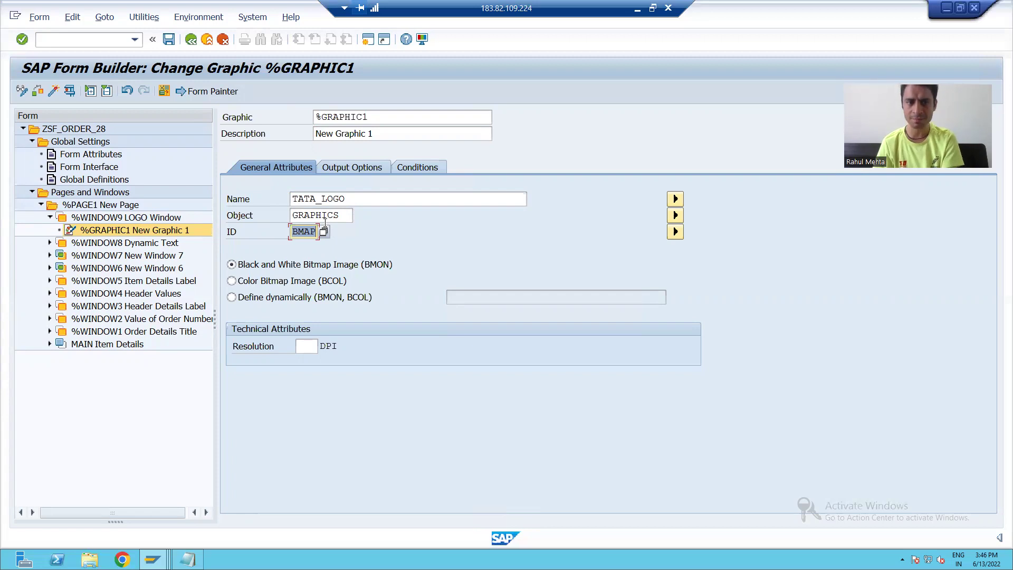
Step: Set the graphic to Color Bitmap Image (BCOL) with a resolution of 300 DPI and activate the form
click(274, 280)
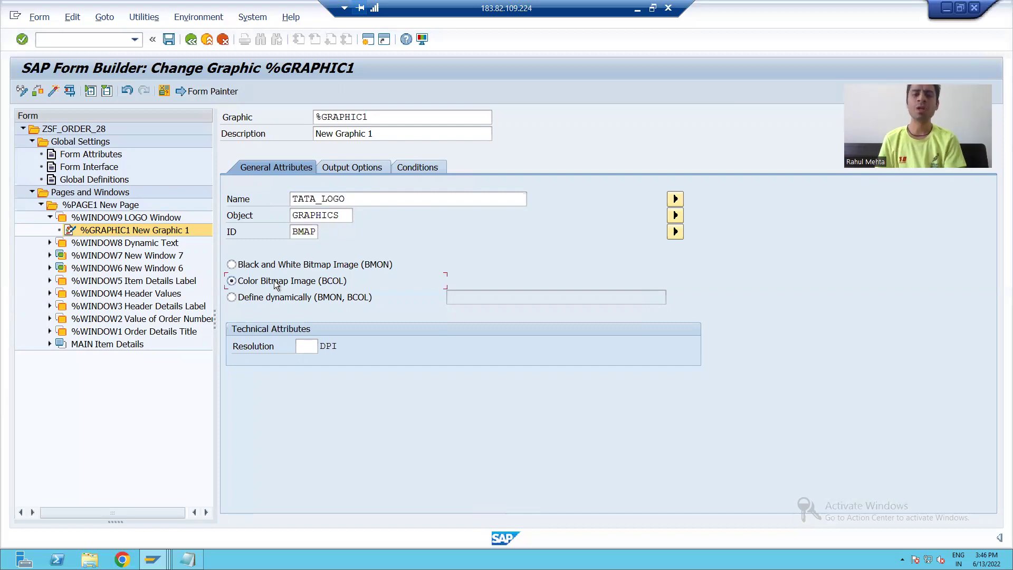
click(306, 346)
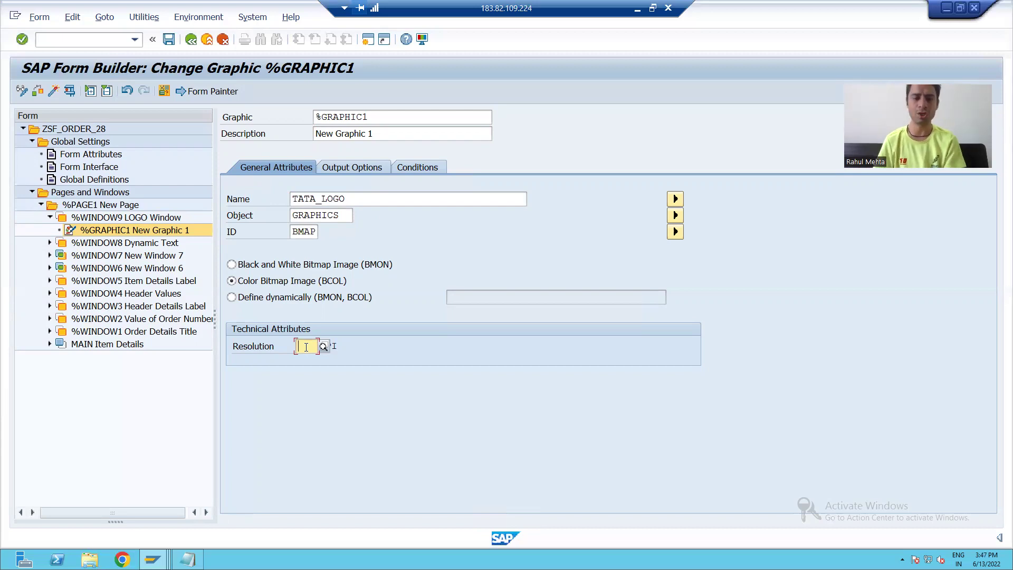
click(324, 346)
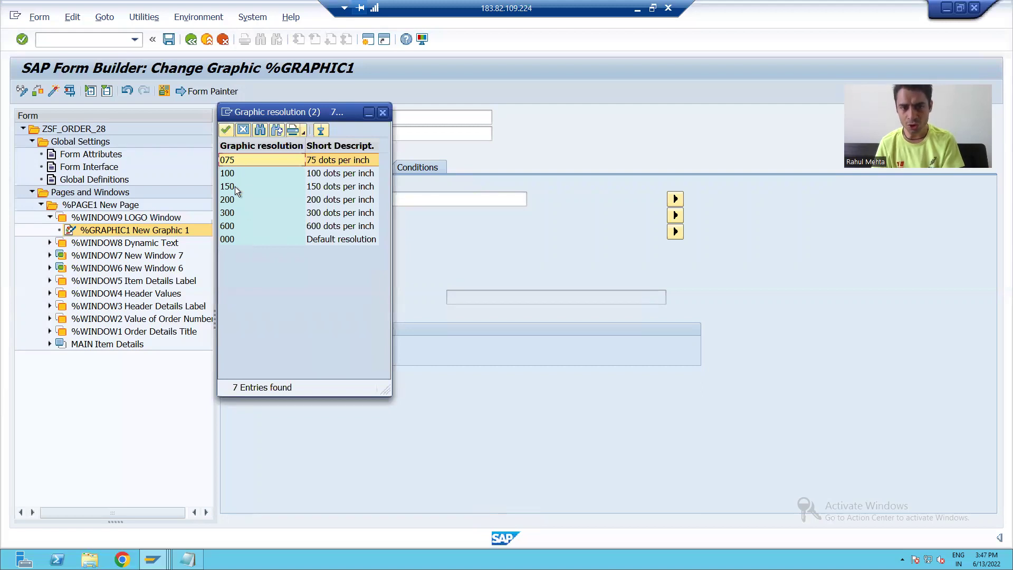
double_click(234, 211)
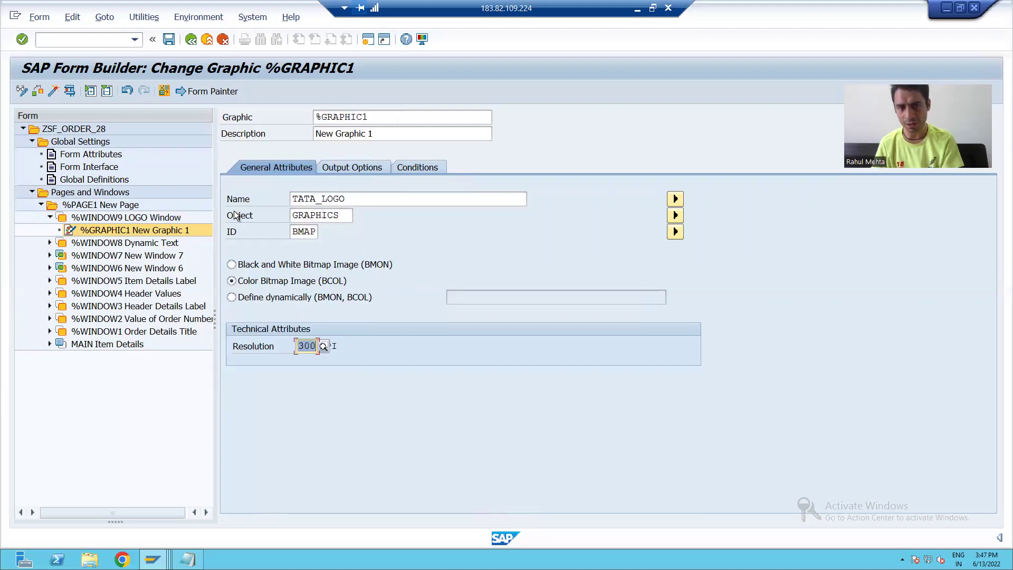
click(52, 91)
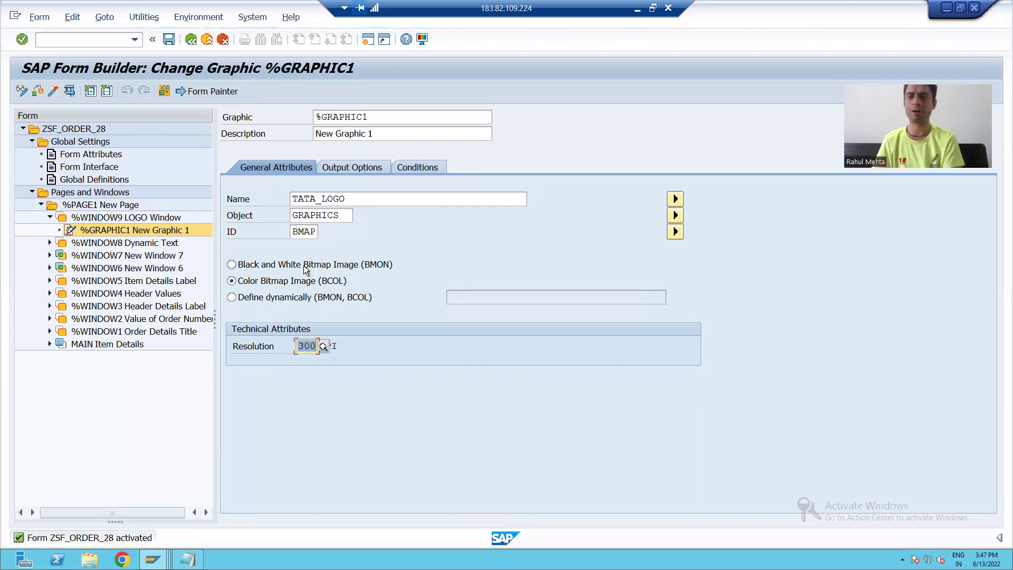
Step: Go to transaction SE38 in the Form Builder session and run the Smartform driver program
click(152, 559)
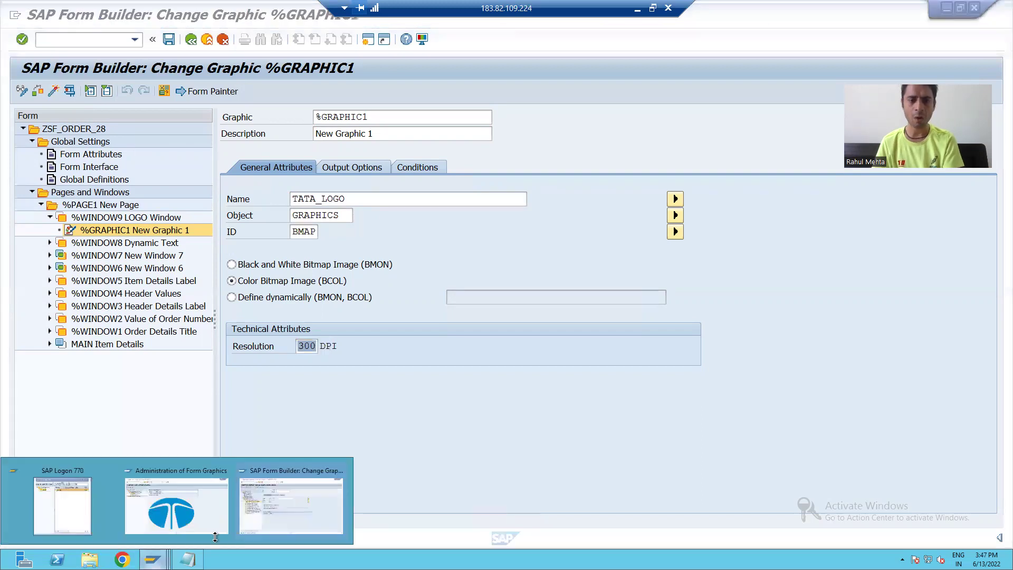
click(261, 517)
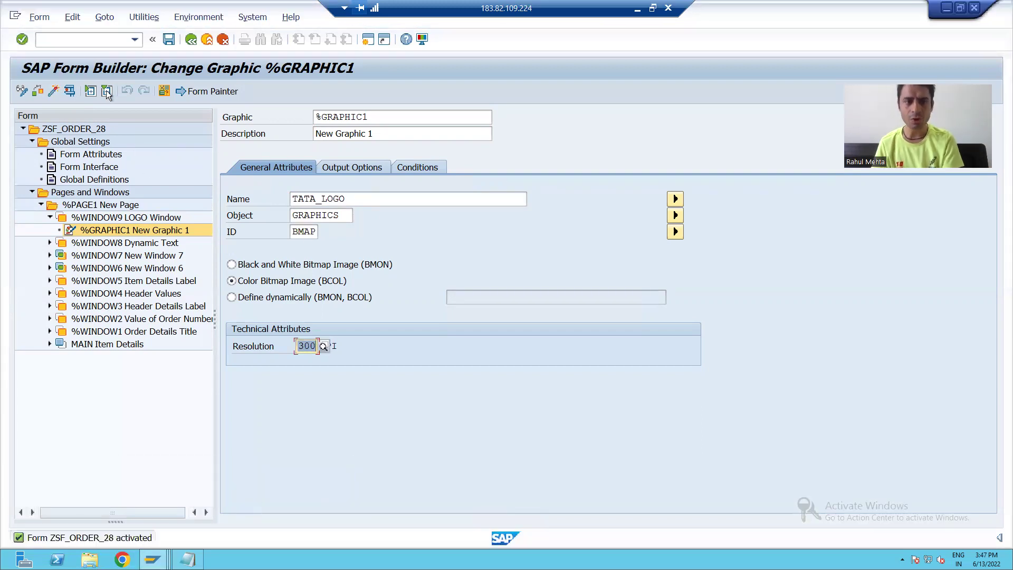
click(80, 42)
text(/nse38)
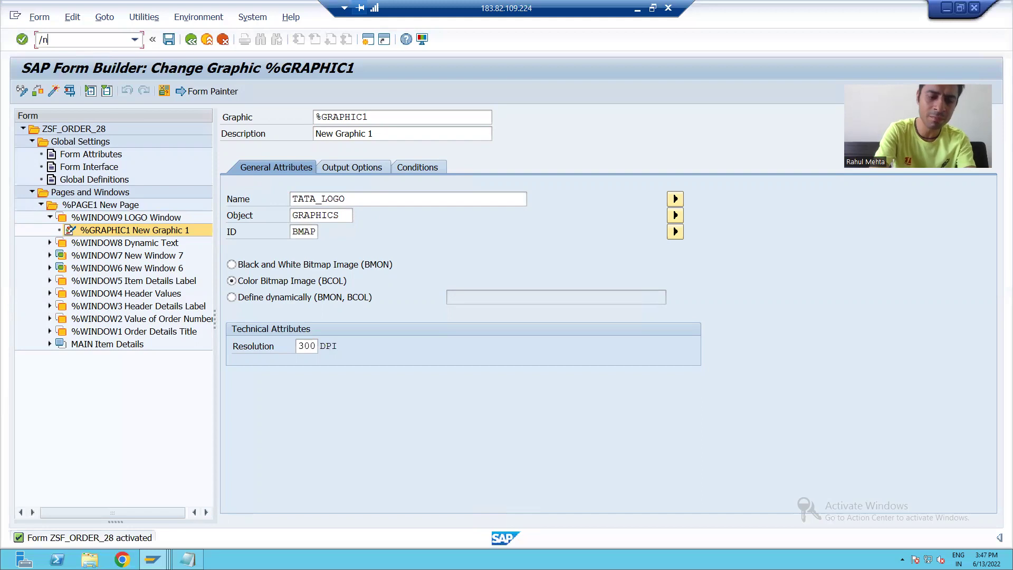
key(Return)
click(54, 94)
Step: Fill in the dynamic text "This is Second Run" for order number 1 and execute the driver program
click(256, 132)
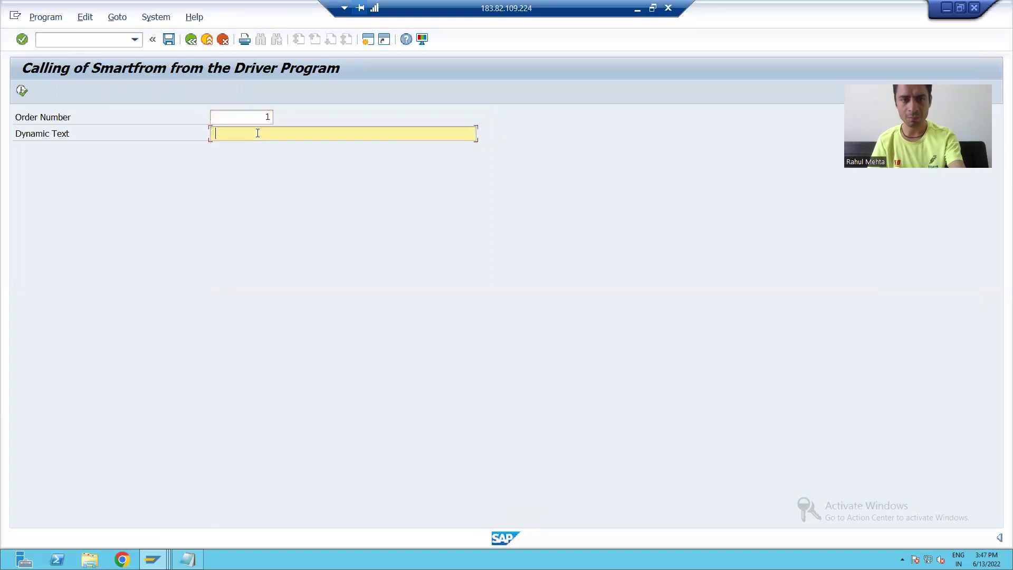
click(256, 133)
click(252, 147)
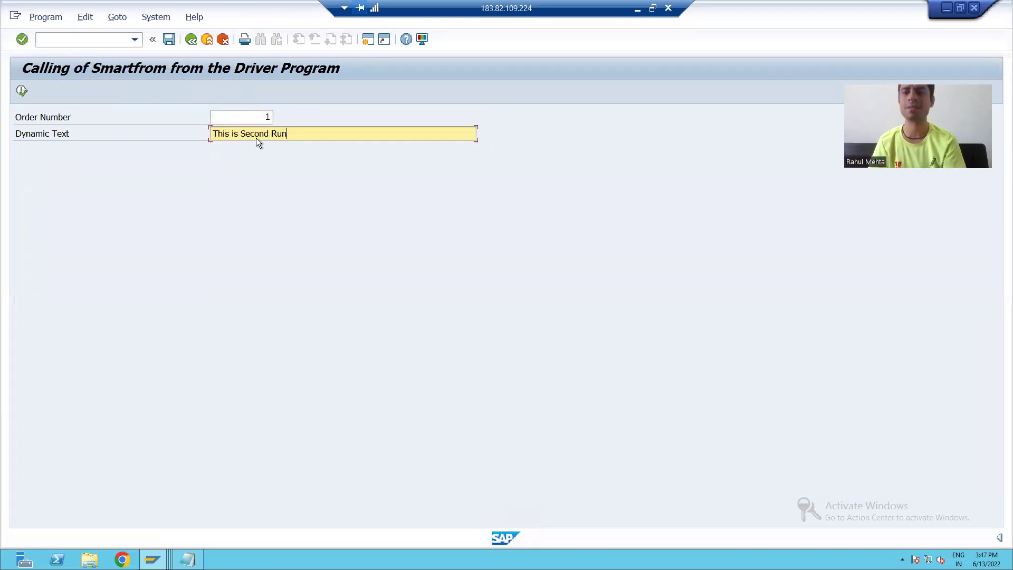
click(21, 91)
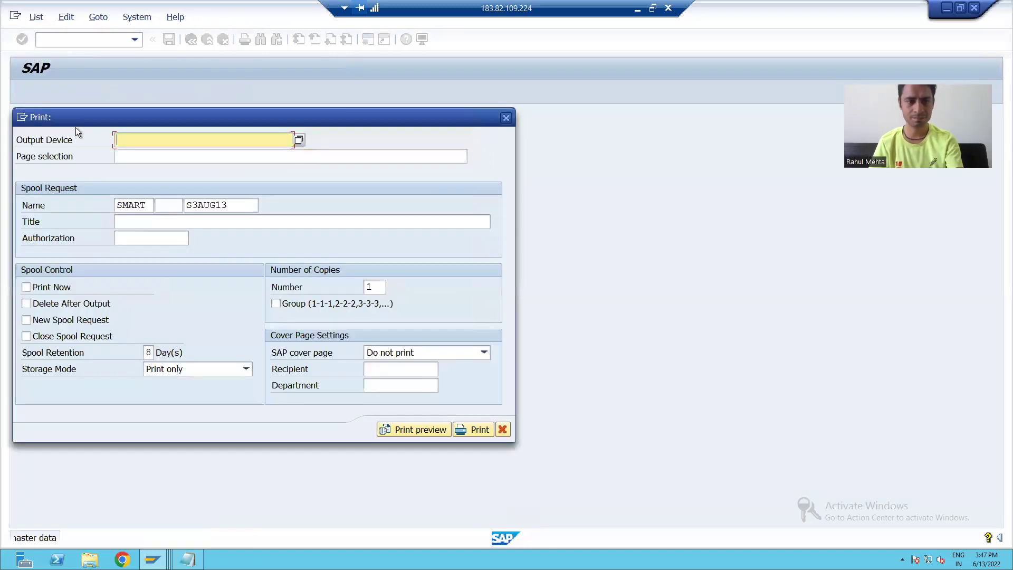
Step: Set the output device to LP01 and show the print preview of the order form
click(117, 141)
click(125, 154)
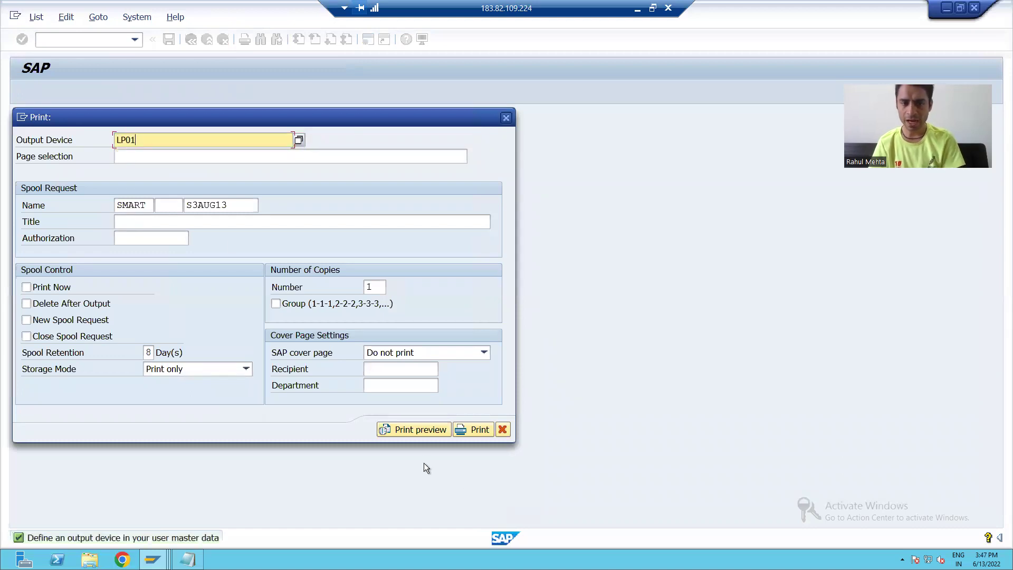
click(423, 433)
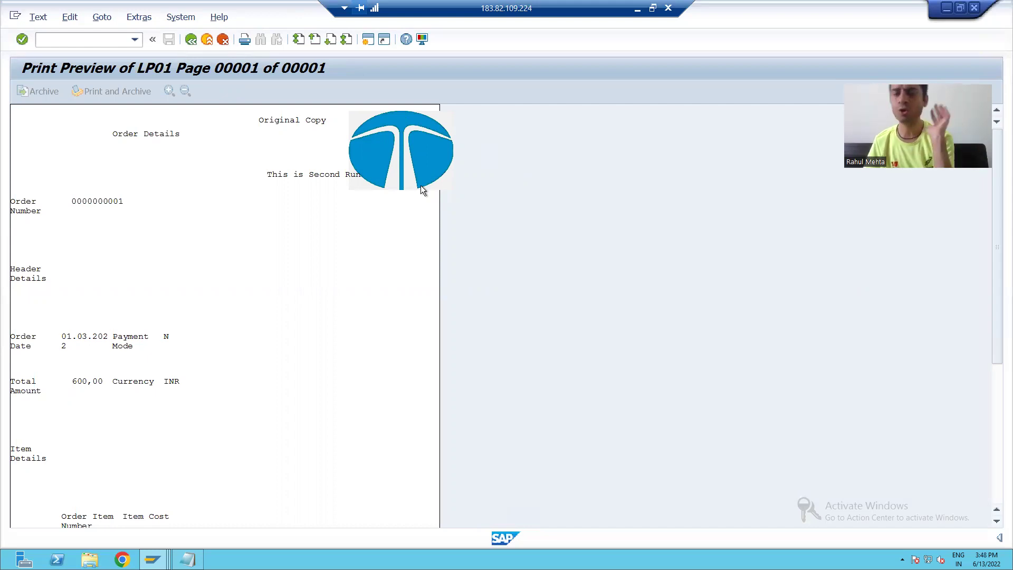
Step: Return to the print preview session and open the SMARTFORMS transaction in a new session from it
key(alt+Tab)
mouse_move(178, 549)
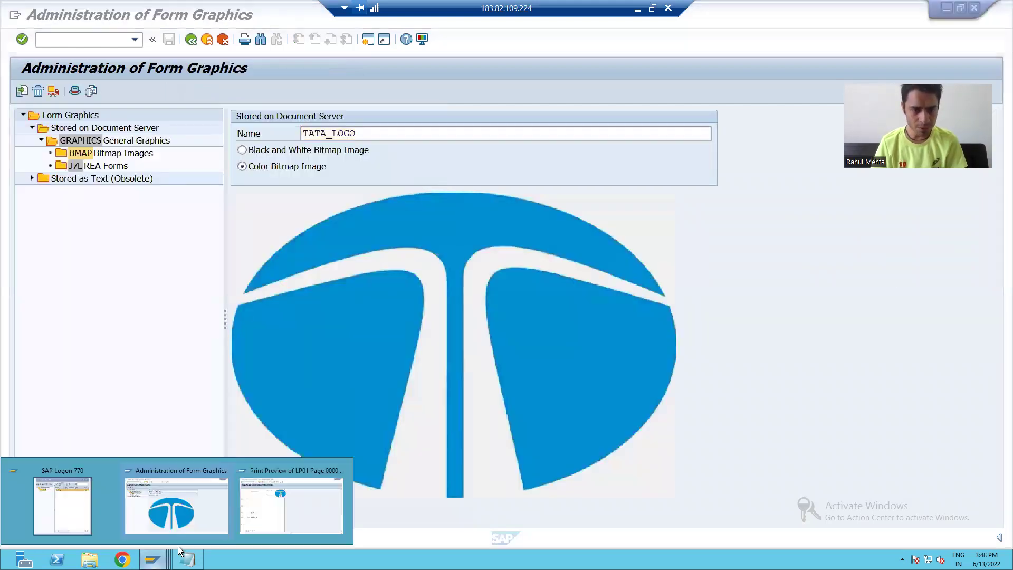
click(294, 498)
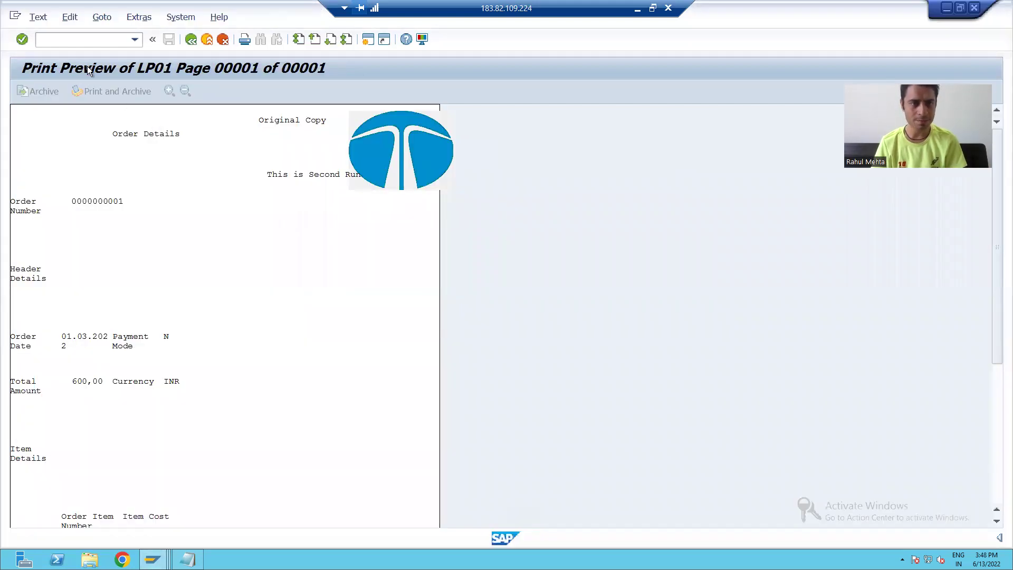
text(/os)
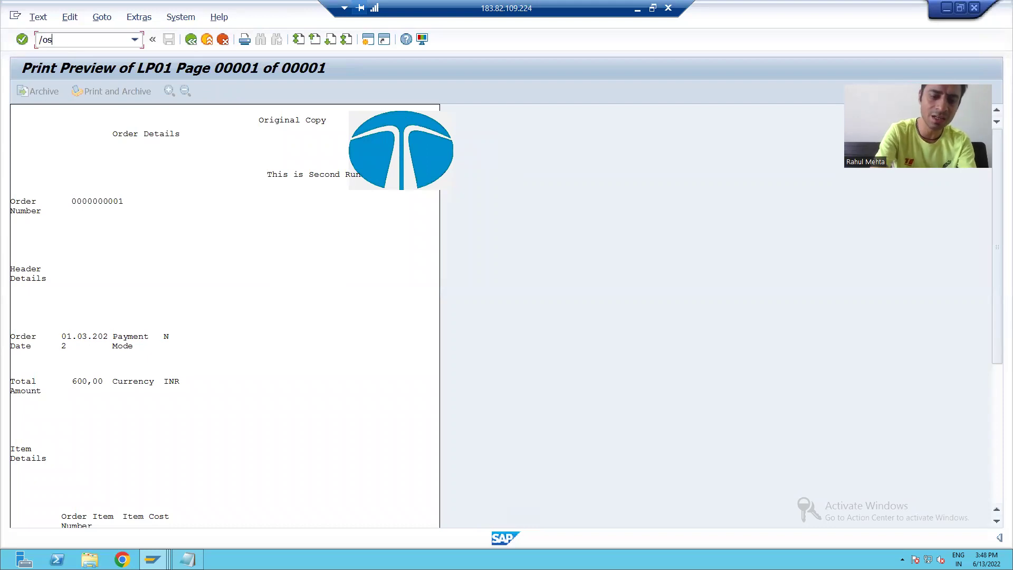
text(martforms)
key(Return)
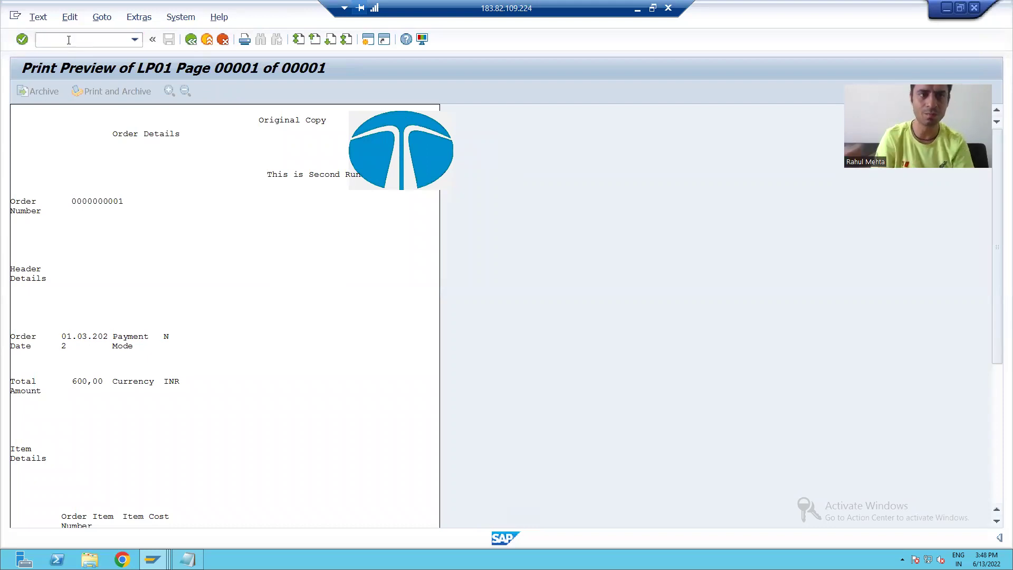
Step: Open Smartform ZSF_ORDER_28 for changing and show the graphic inside the LOGO window
click(169, 199)
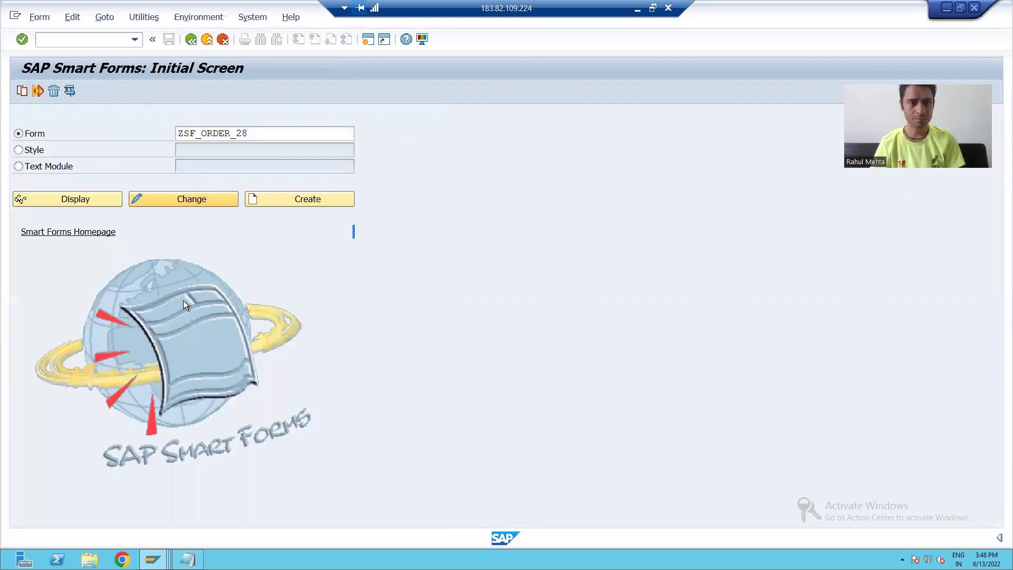
click(41, 205)
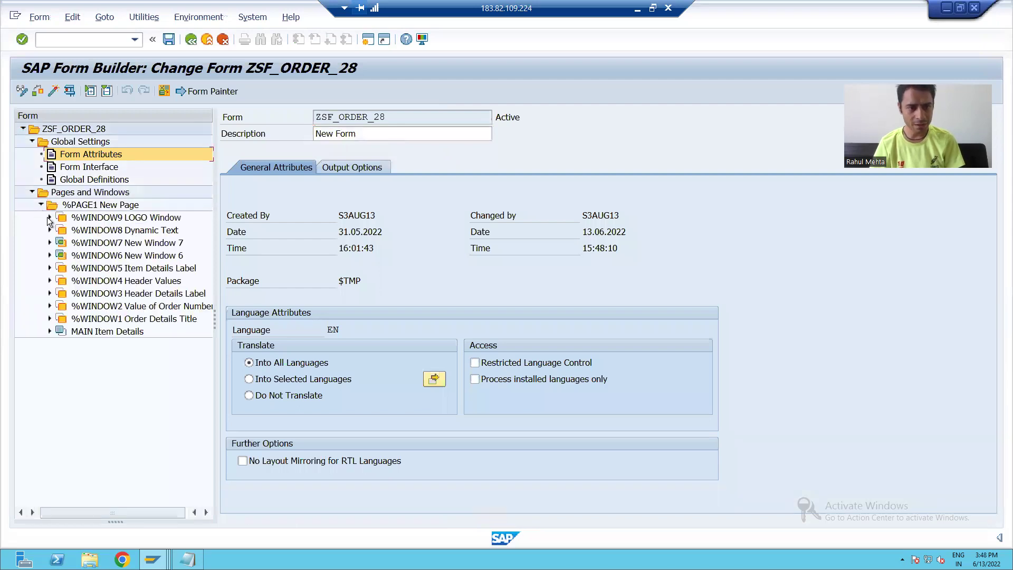
click(50, 217)
click(132, 230)
Step: Set the logo graphic's resolution to 600 DPI and activate the Smartform
click(315, 346)
click(325, 346)
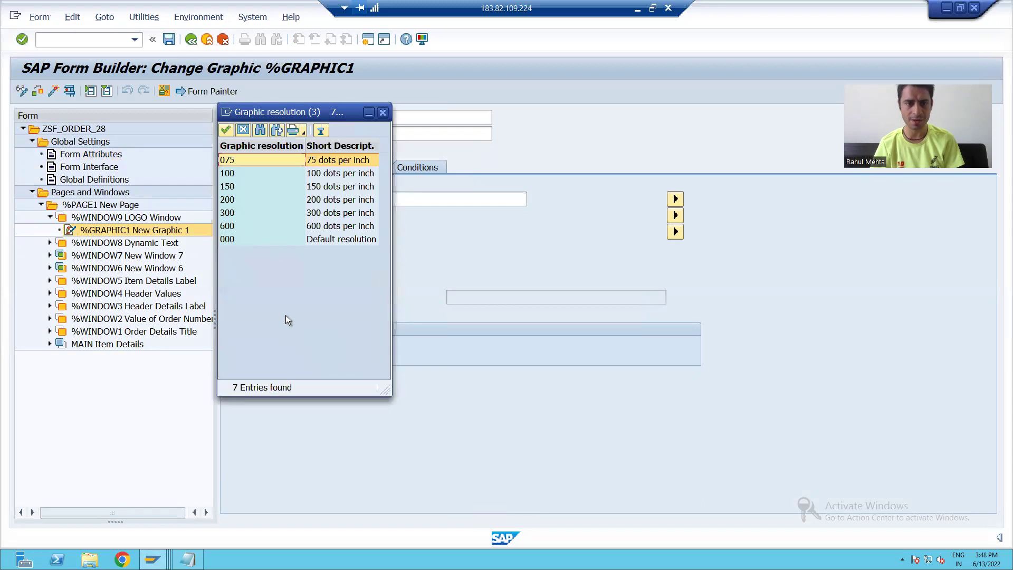
click(235, 226)
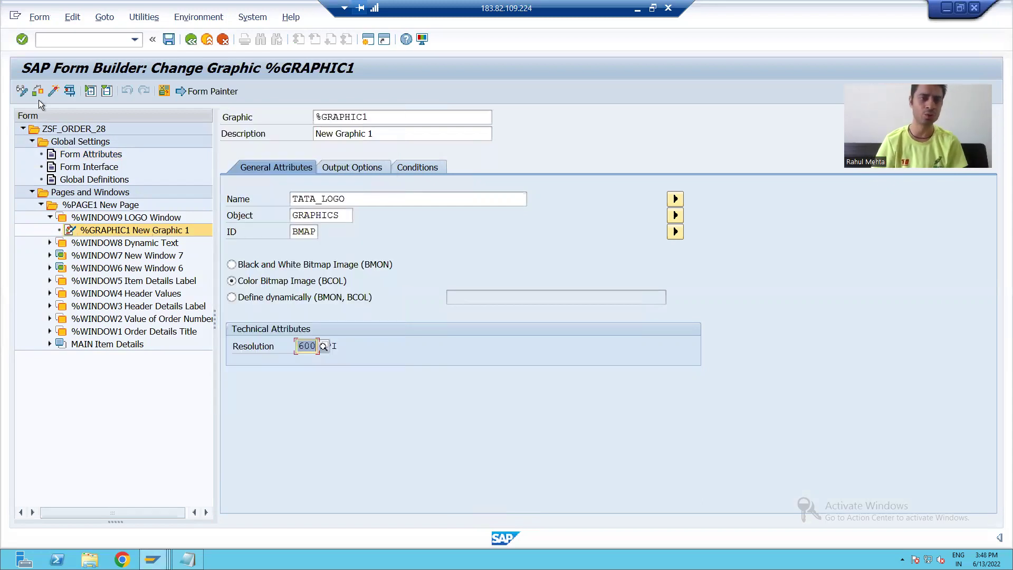
click(54, 90)
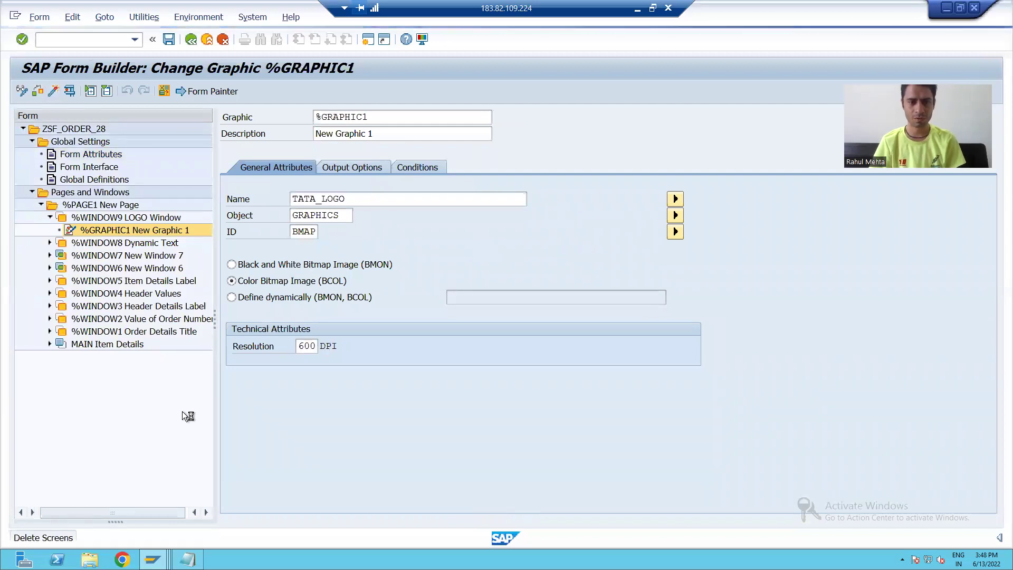
Step: Return to the print preview session, go to transaction SE38 and run ZSF_DRIVER_PROGRAM_28
click(153, 559)
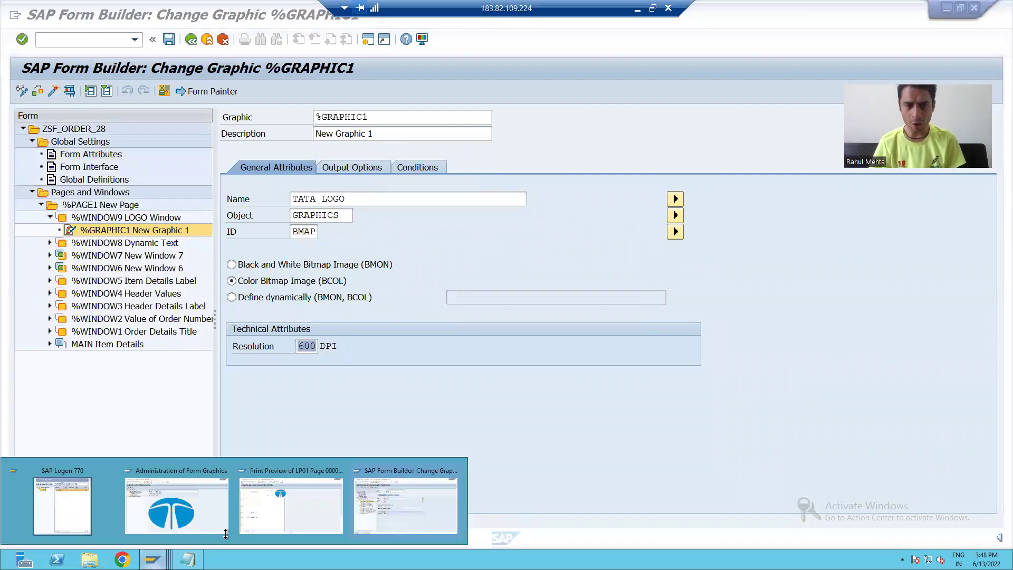
click(283, 505)
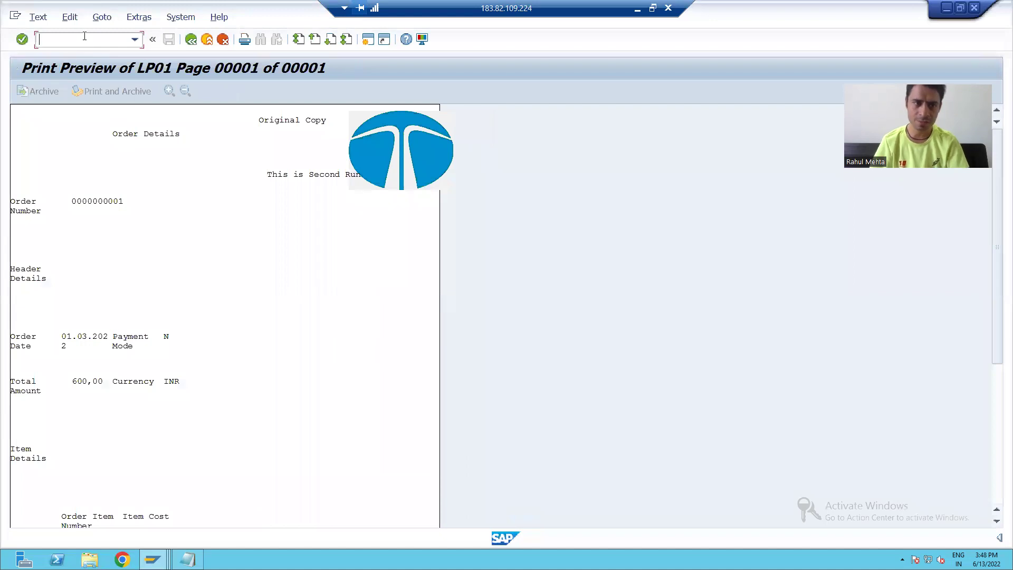
text(/nse38)
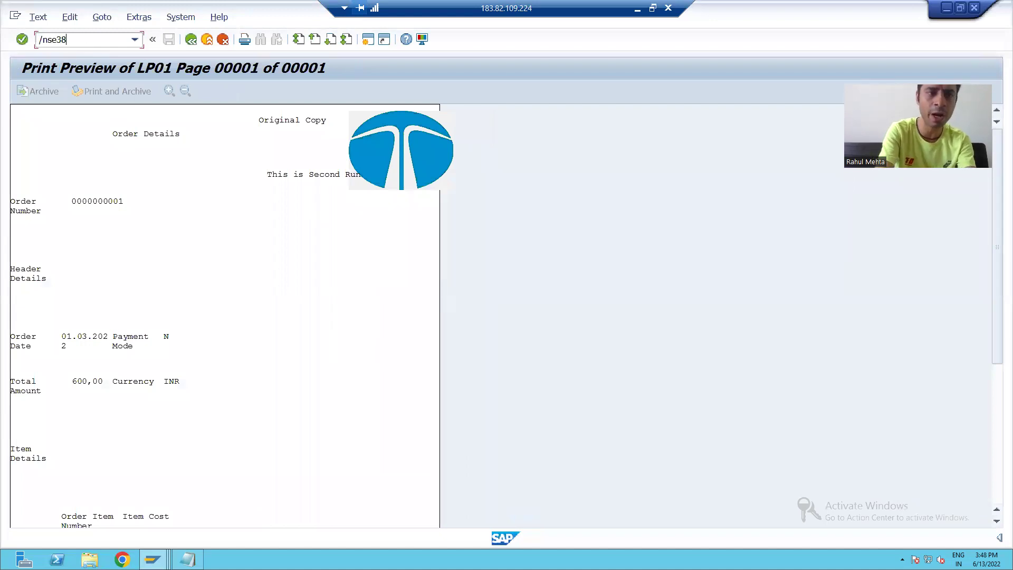
key(Return)
click(50, 91)
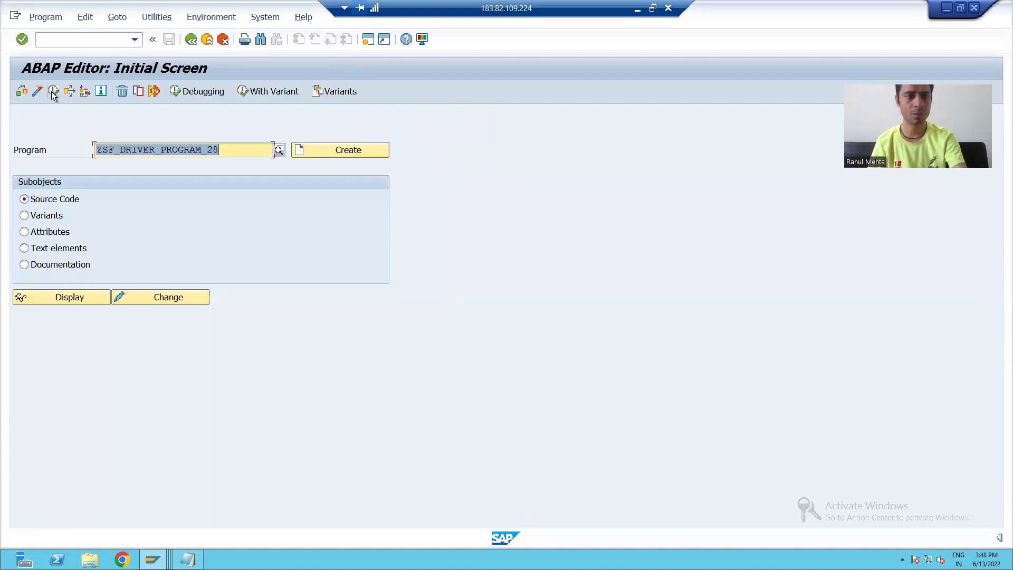
Step: Execute the driver program for order number 1 with a dynamic text and show the print preview for output device LP01
text(1)
click(230, 130)
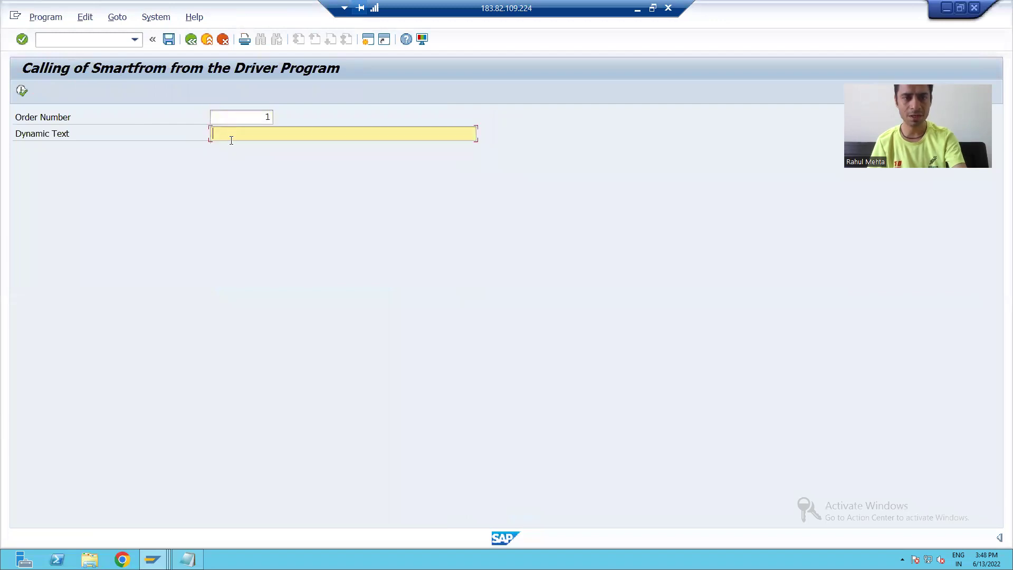
click(229, 147)
click(22, 91)
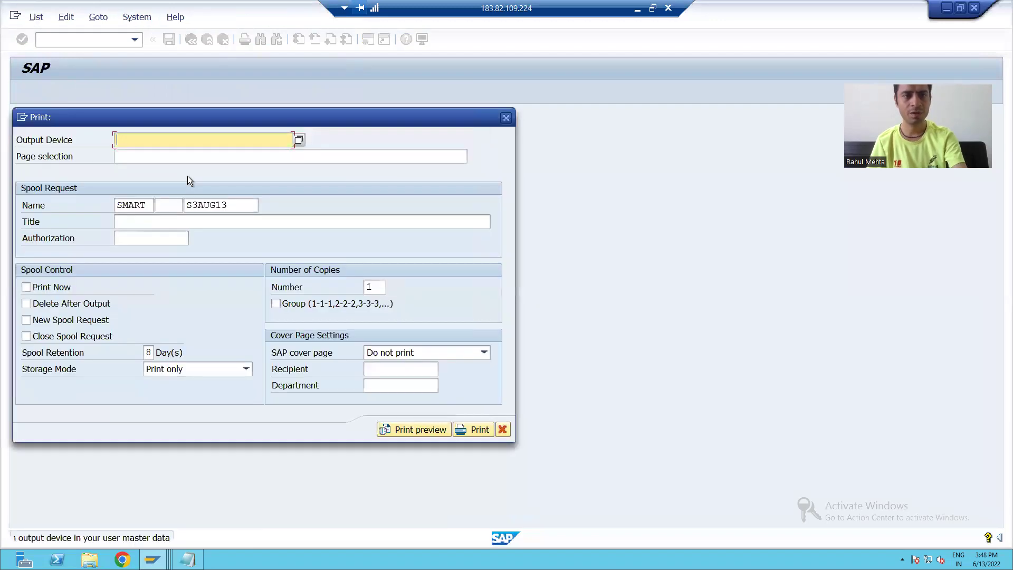
click(144, 158)
click(397, 425)
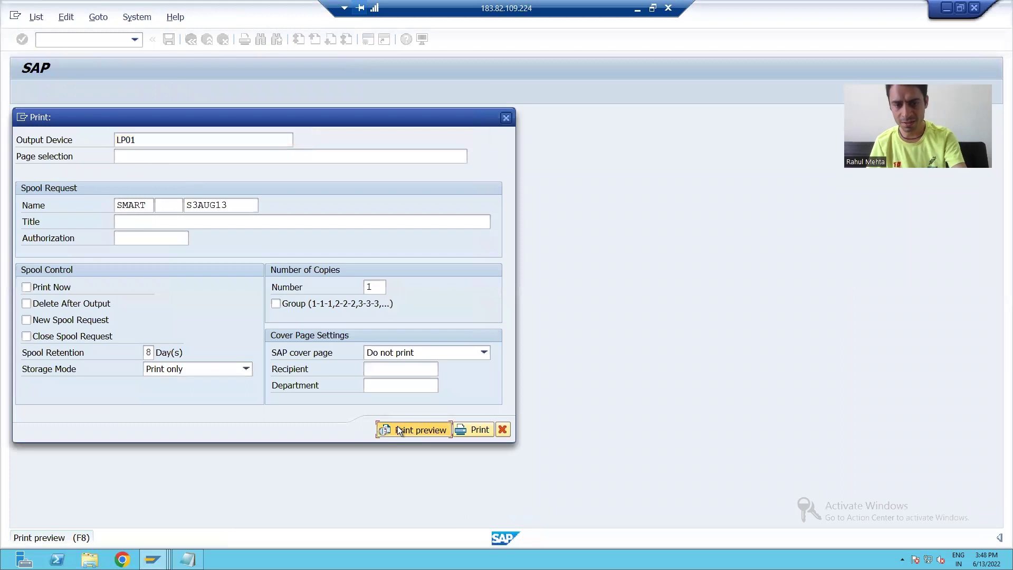